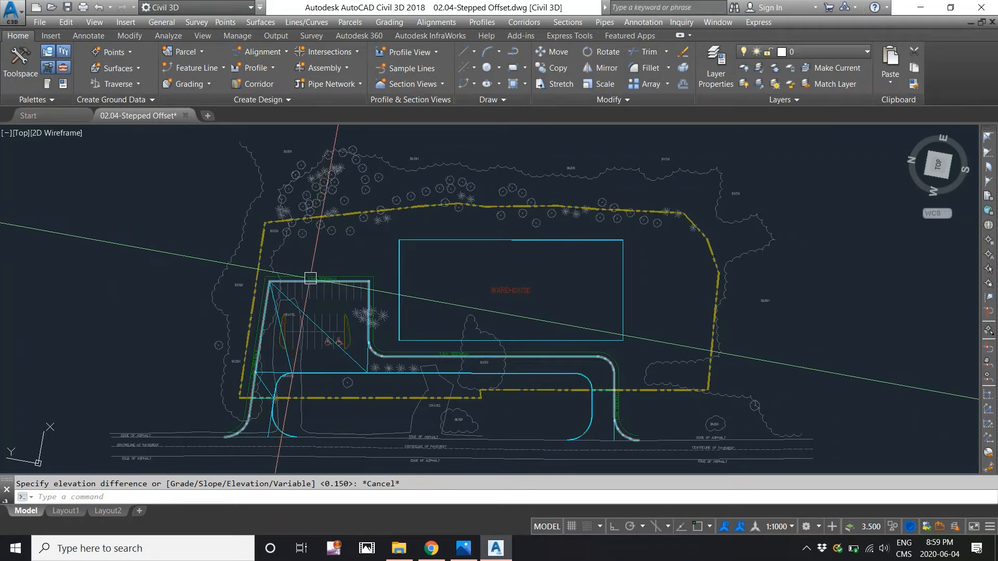
- Create a stepped offset of the parking lot and driveway edge feature line, 0.2 m outward with a 0.15 m elevation difference
{"action": "left_click", "coordinate": [303, 279]}
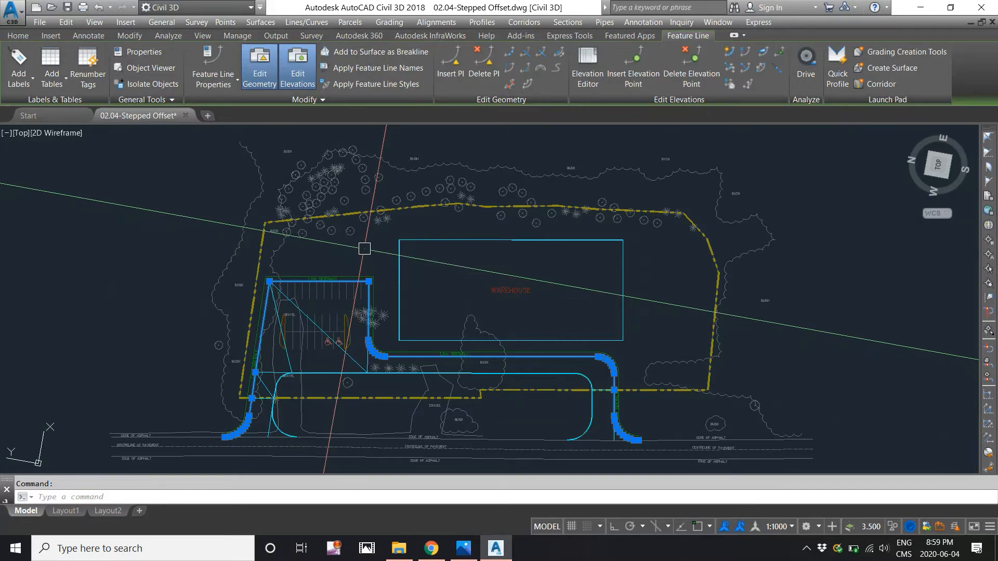
{"action": "key", "text": "Escape"}
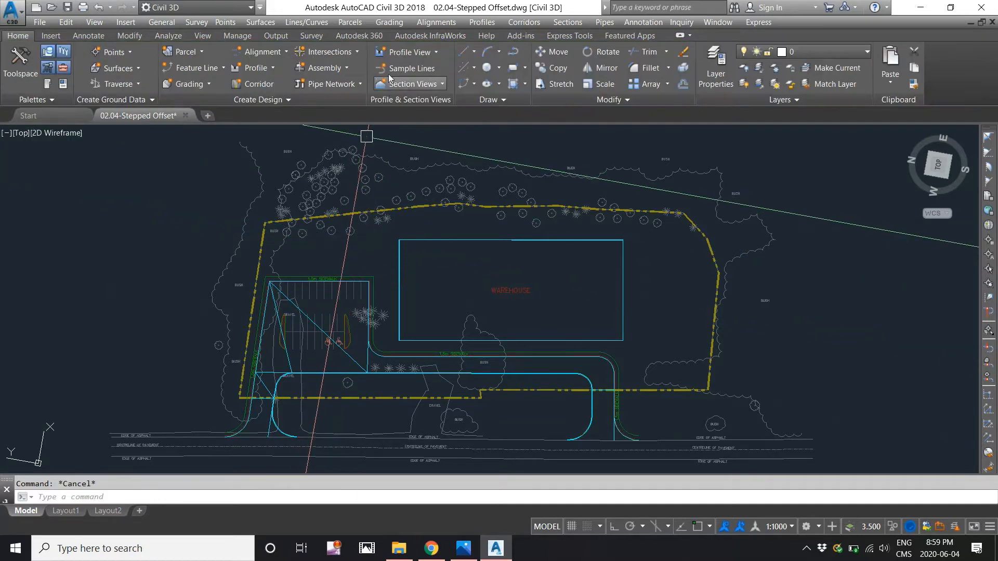
{"action": "left_click", "coordinate": [391, 22]}
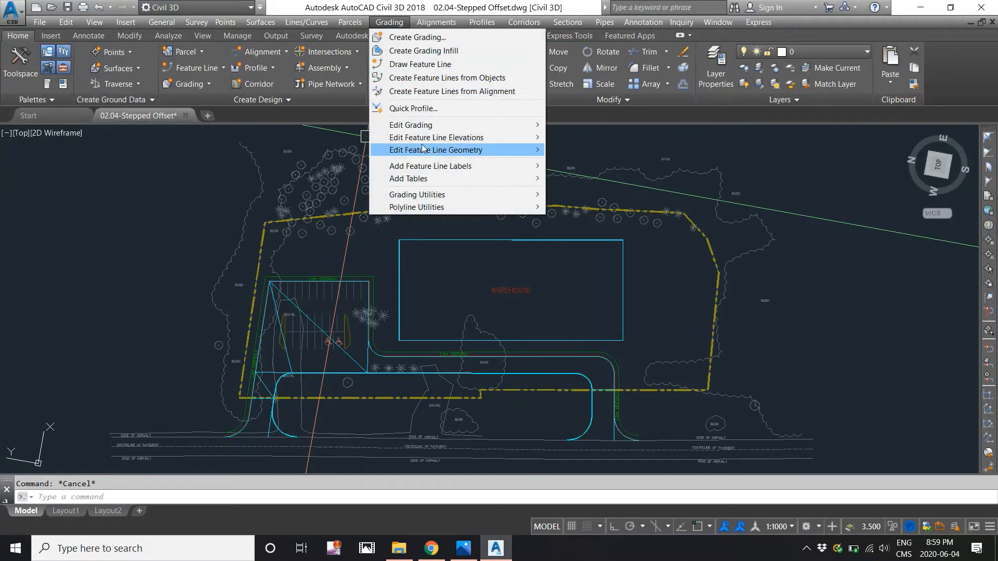
{"action": "mouse_move", "coordinate": [422, 149]}
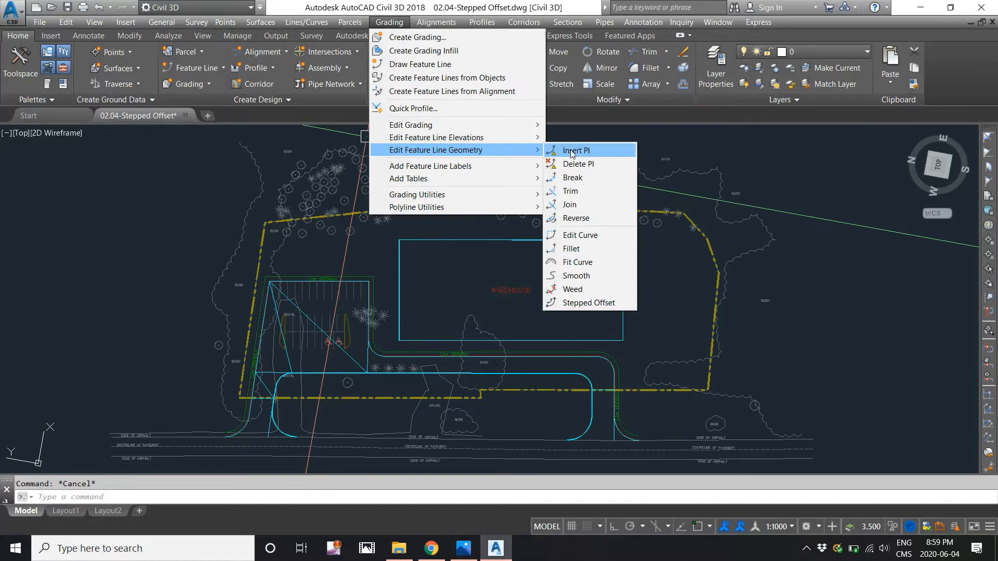
{"action": "left_click", "coordinate": [577, 303]}
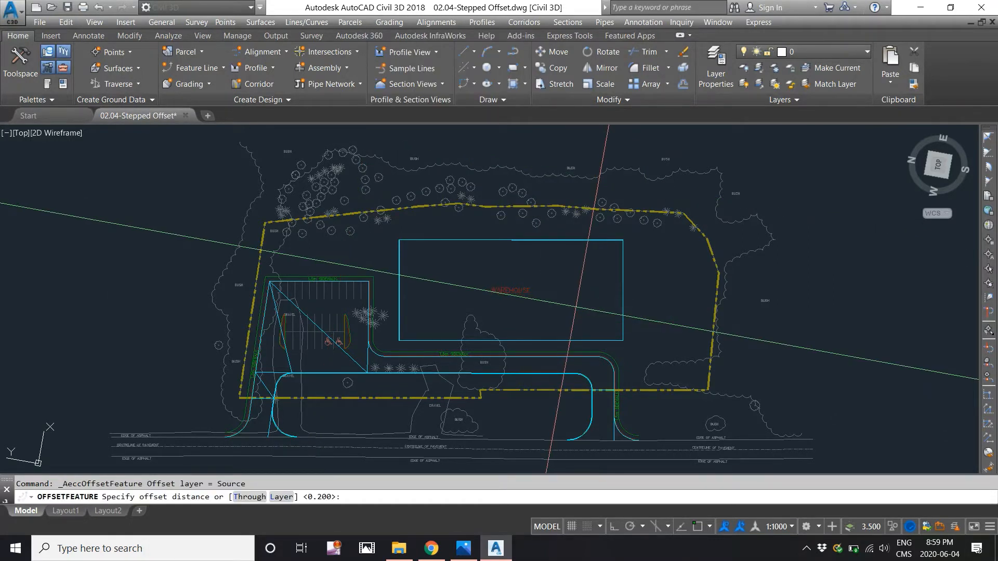
{"action": "type", "text": "0.2"}
{"action": "key", "text": "Return"}
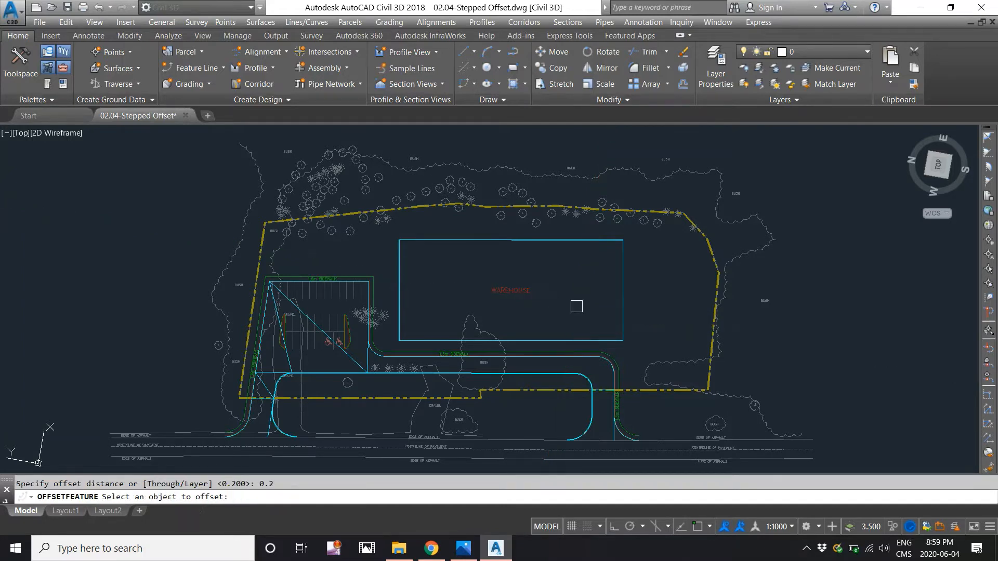
{"action": "scroll", "coordinate": [329, 288], "scroll_direction": "up", "scroll_amount": 4}
{"action": "left_click", "coordinate": [339, 285]}
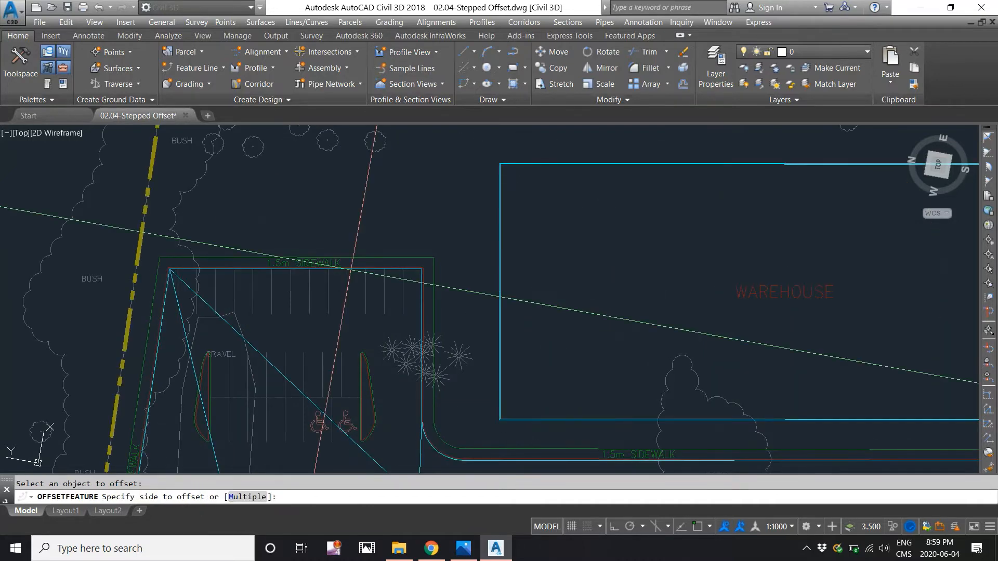
{"action": "scroll", "coordinate": [343, 287], "scroll_direction": "down", "scroll_amount": 4}
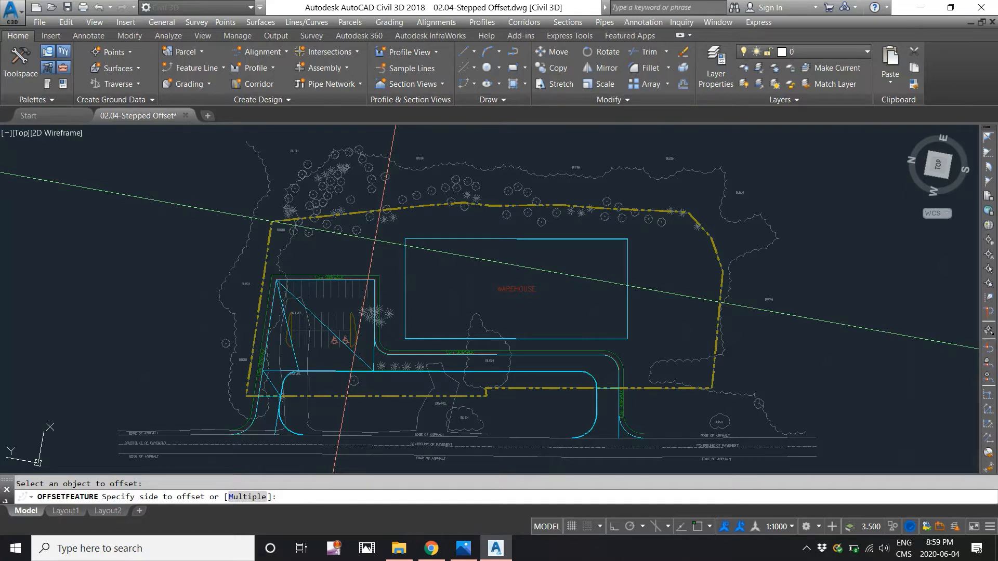
{"action": "left_click", "coordinate": [375, 240]}
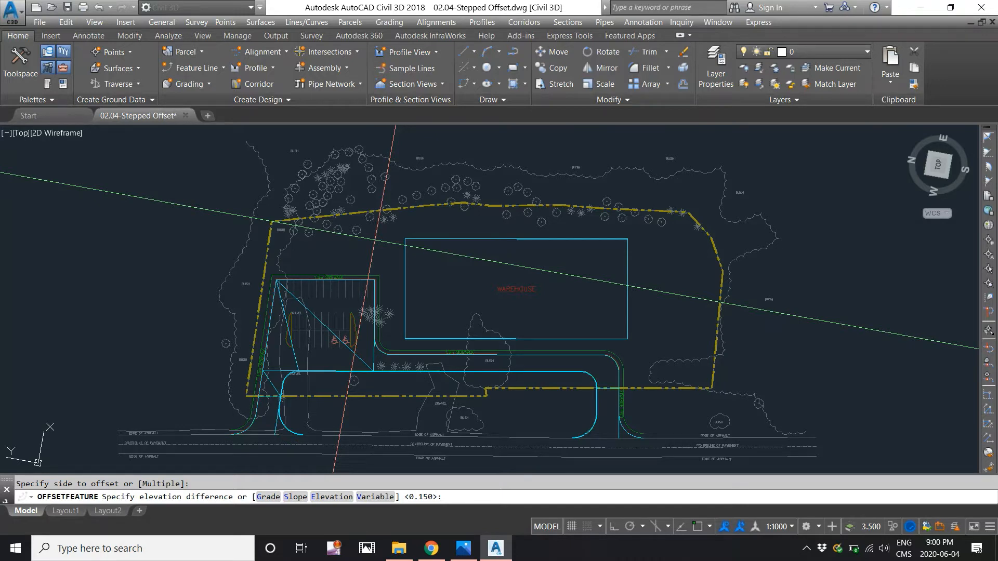
{"action": "type", "text": "0.15"}
{"action": "key", "text": "Return"}
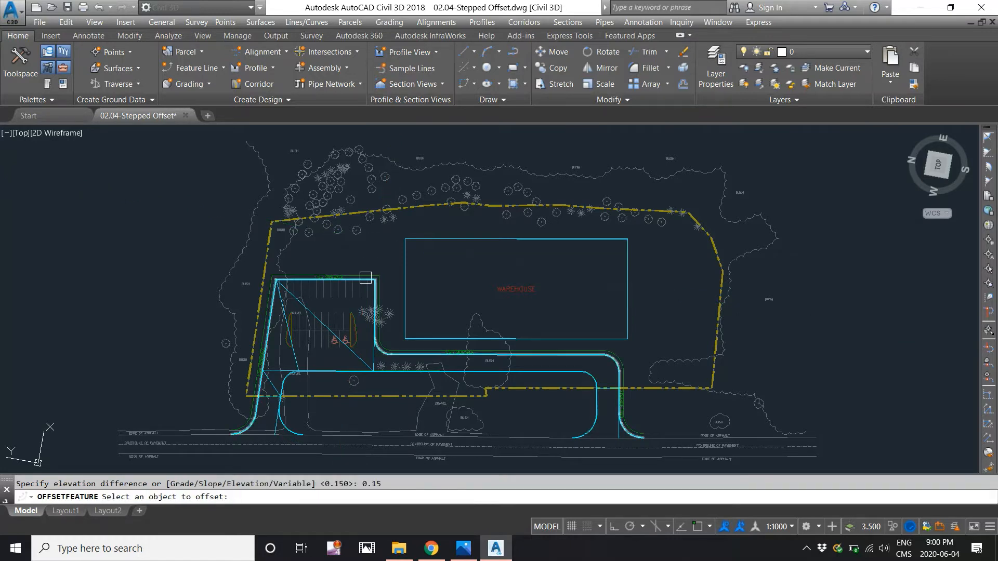
{"action": "key", "text": "Return"}
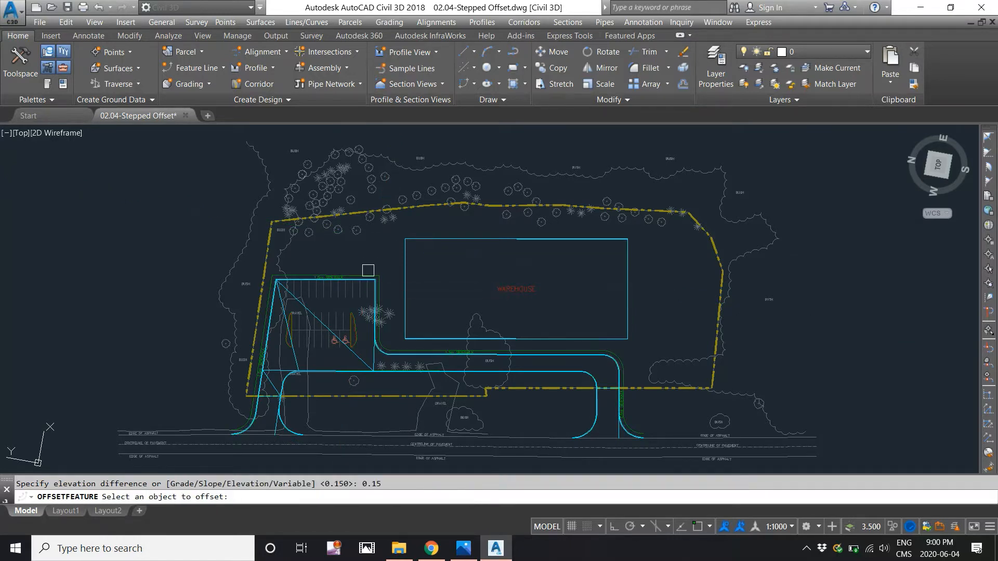
- Examine the new offset feature line beside the original at the parking lot's corners
{"action": "scroll", "coordinate": [368, 270], "scroll_direction": "up", "scroll_amount": 8}
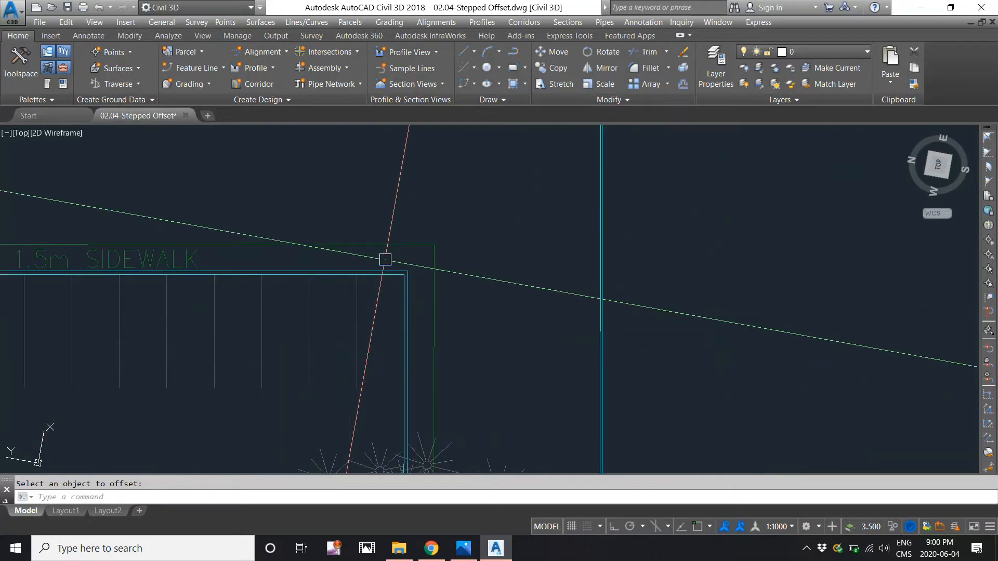
{"action": "scroll", "coordinate": [385, 260], "scroll_direction": "down", "scroll_amount": 2}
{"action": "middle_click_drag", "start_coordinate": [272, 256], "coordinate": [453, 230]}
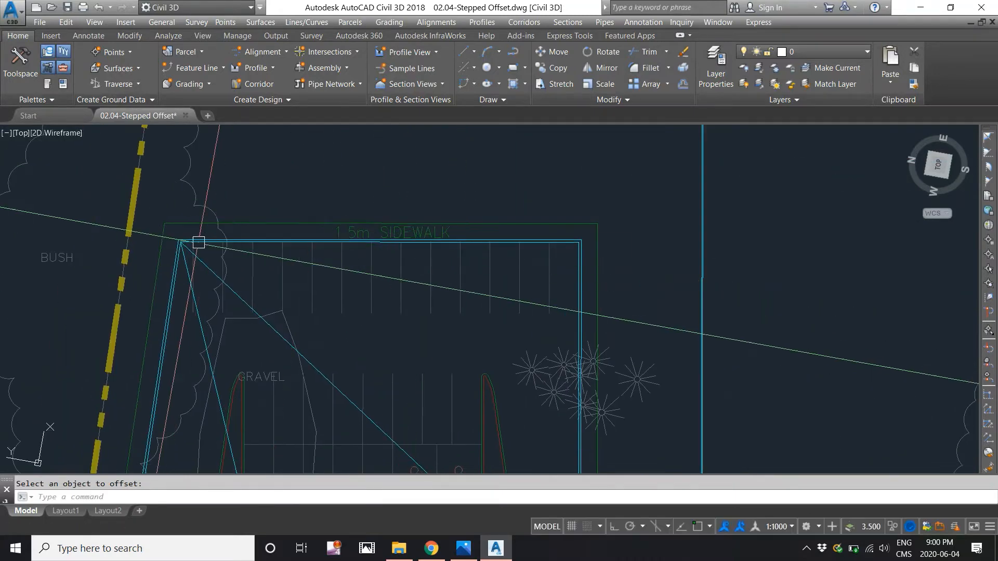
{"action": "scroll", "coordinate": [188, 239], "scroll_direction": "up", "scroll_amount": 3}
{"action": "left_click", "coordinate": [141, 235]}
{"action": "scroll", "coordinate": [156, 231], "scroll_direction": "down", "scroll_amount": 2}
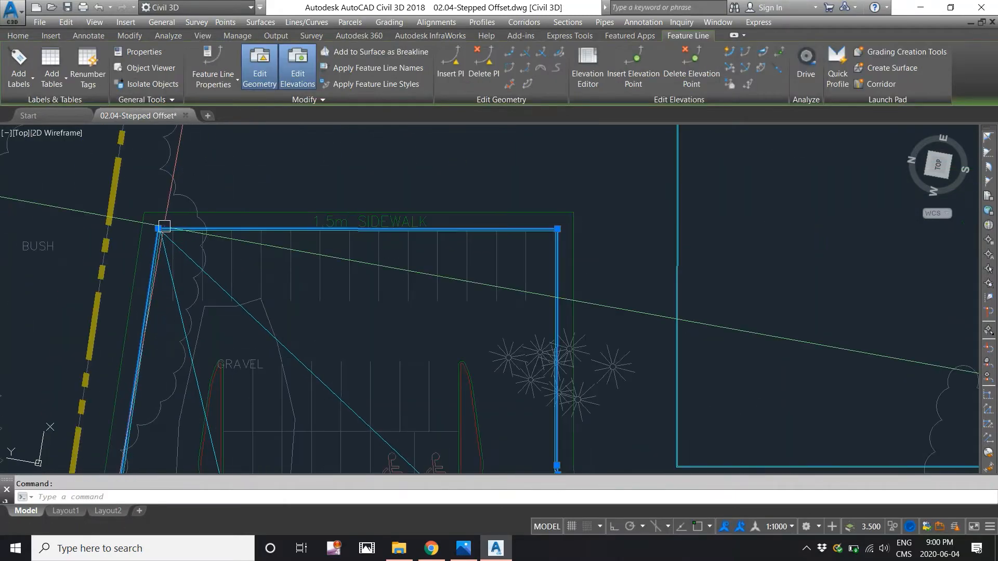
{"action": "scroll", "coordinate": [164, 226], "scroll_direction": "down", "scroll_amount": 4}
{"action": "key", "text": "Escape"}
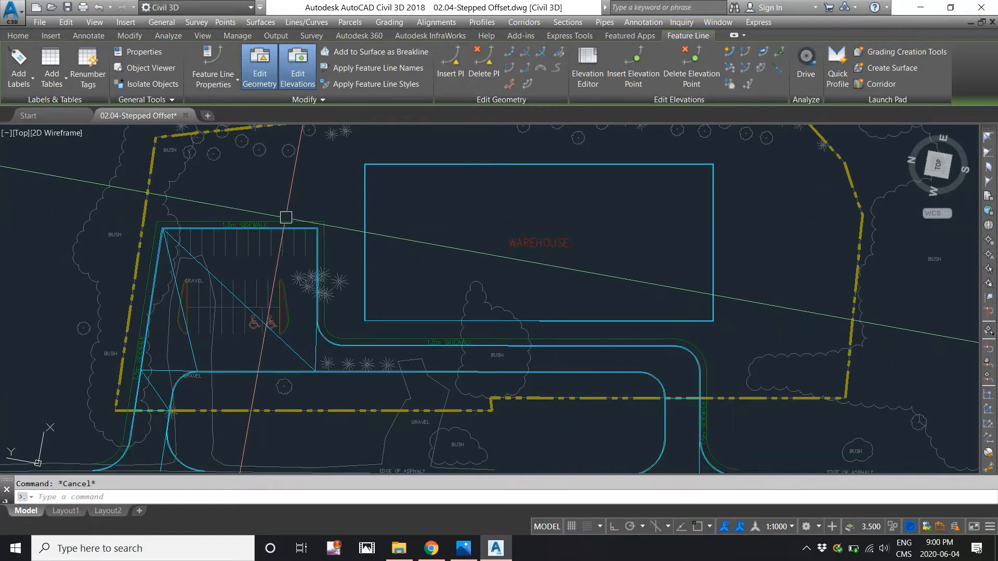
- Check the elevations of the original and offset feature lines at the parking lot corner nearest the warehouse with Quick Elevation Edit
{"action": "left_click", "coordinate": [385, 23]}
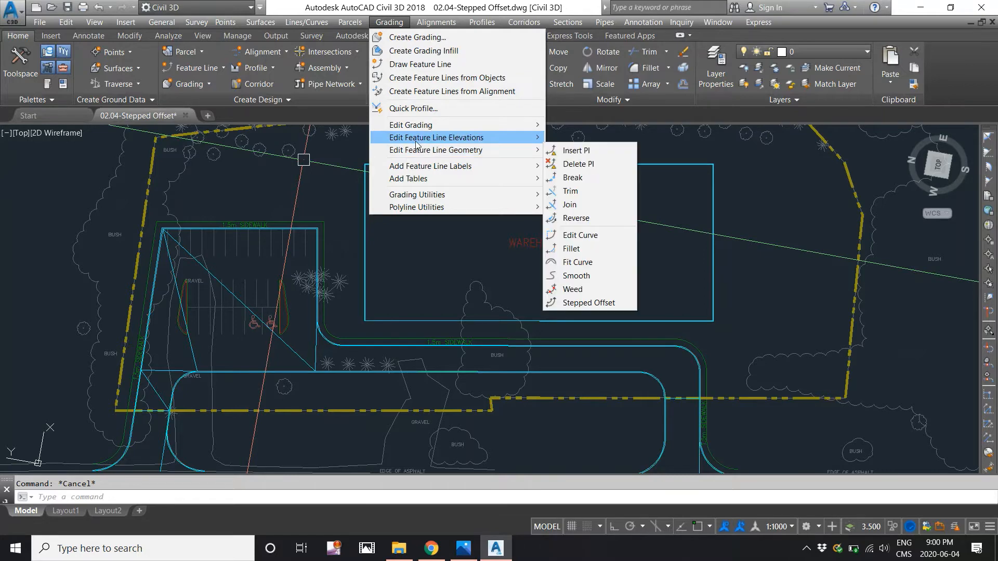
{"action": "mouse_move", "coordinate": [416, 139]}
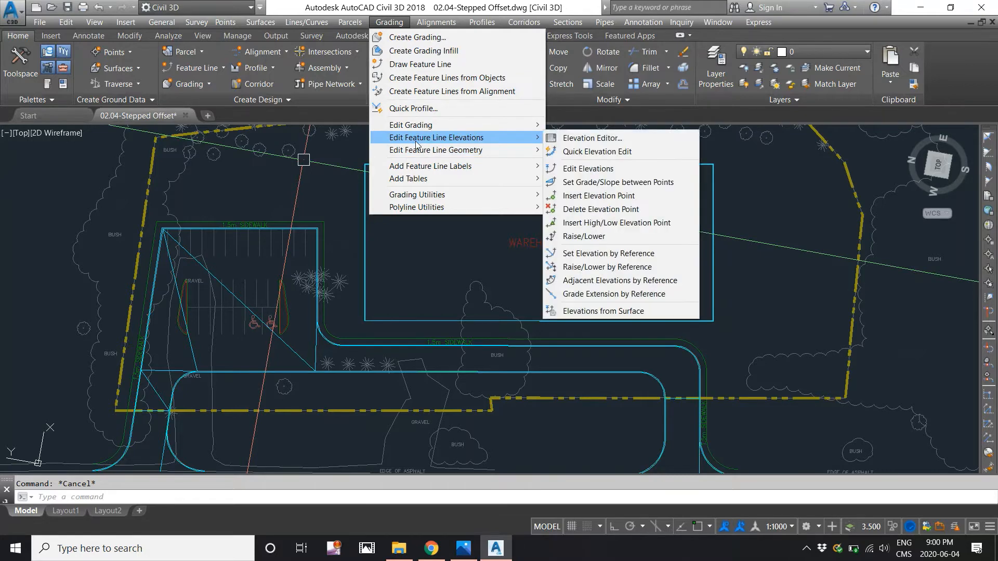
{"action": "left_click", "coordinate": [578, 157]}
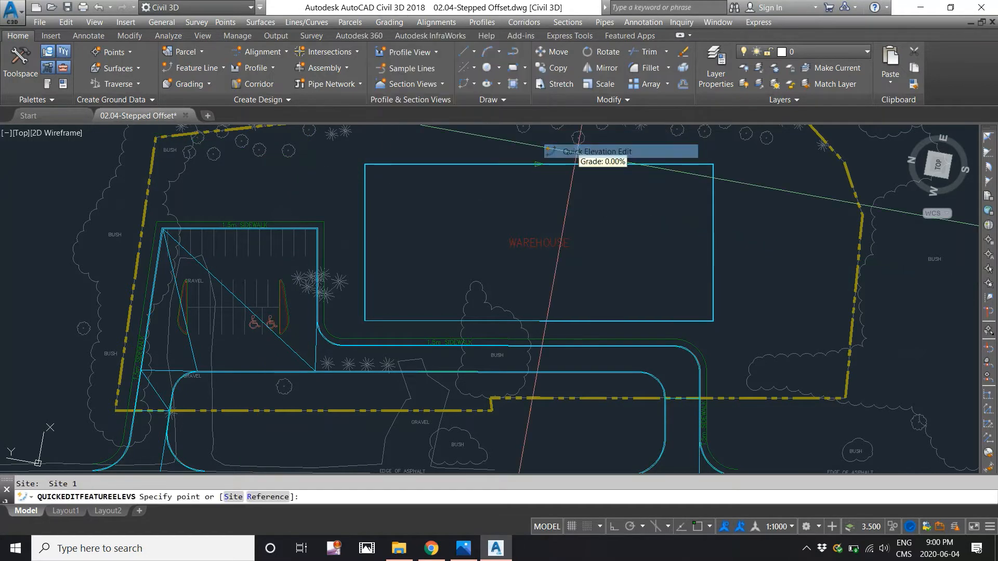
{"action": "scroll", "coordinate": [356, 235], "scroll_direction": "up", "scroll_amount": 5}
{"action": "scroll", "coordinate": [237, 252], "scroll_direction": "up", "scroll_amount": 4}
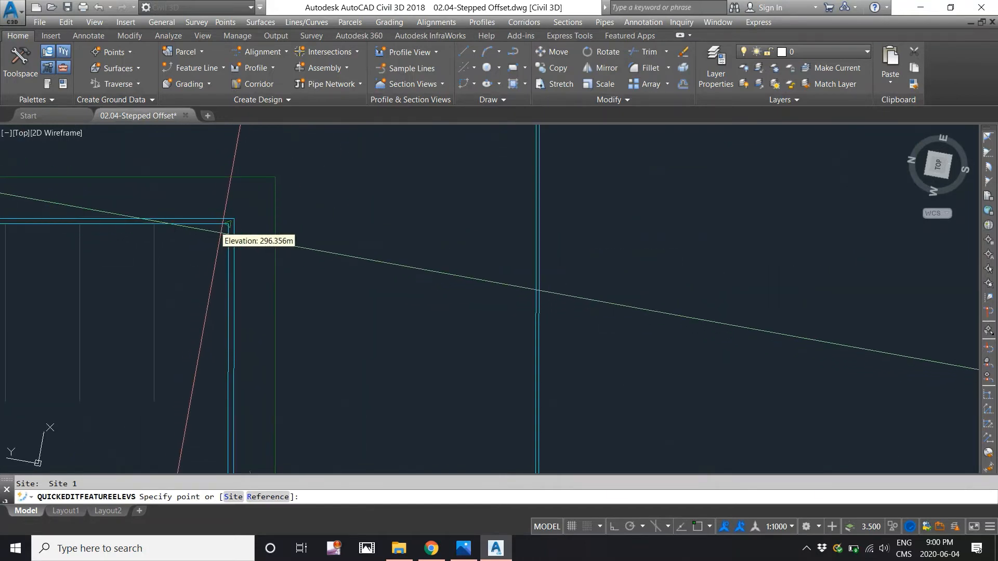
{"action": "middle_click_drag", "start_coordinate": [228, 225], "coordinate": [513, 175]}
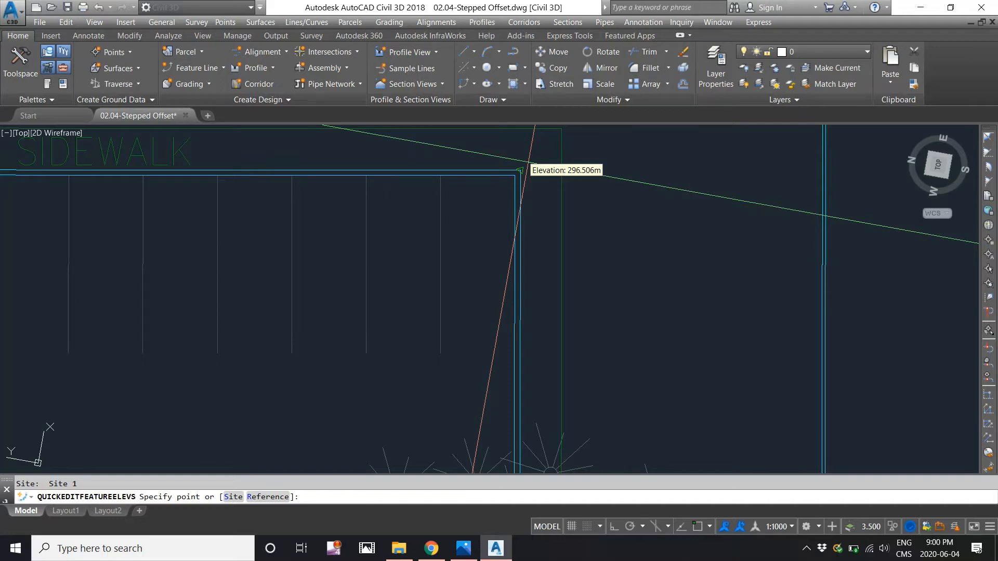
{"action": "key", "text": "Escape"}
{"action": "scroll", "coordinate": [520, 170], "scroll_direction": "down", "scroll_amount": 4}
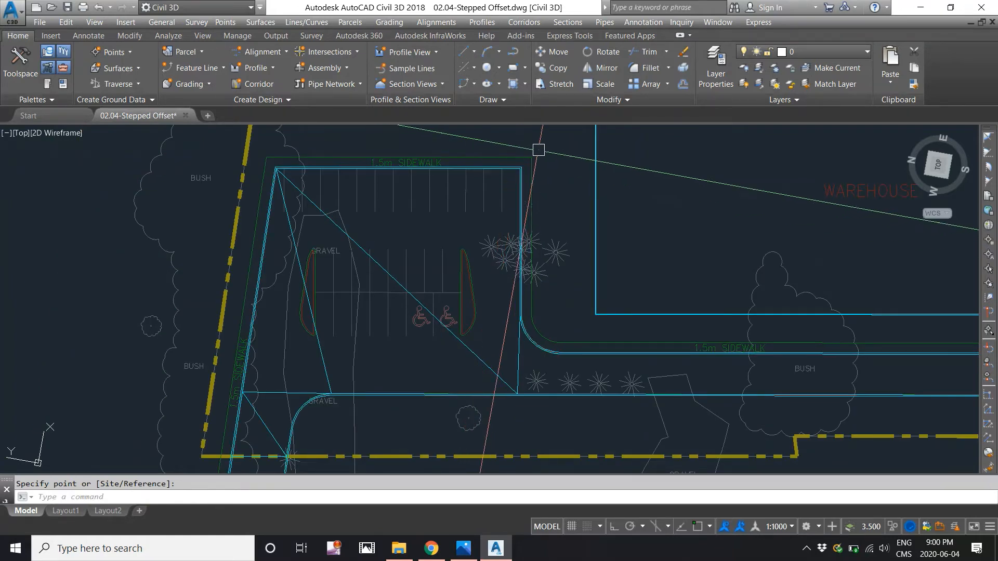
{"action": "middle_click_drag", "start_coordinate": [516, 157], "coordinate": [425, 242]}
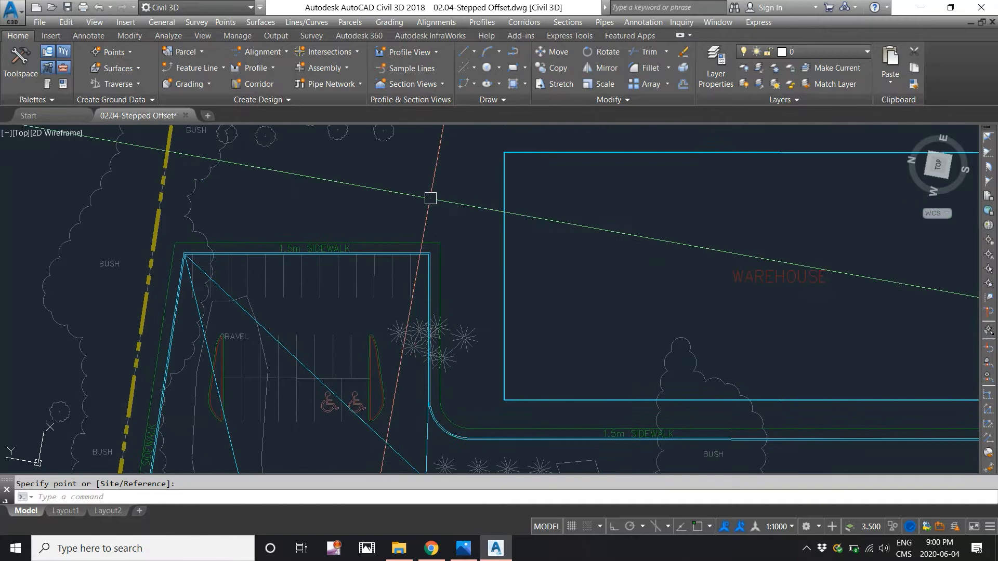
- Create a stepped offset of the outer curb feature line, 1.5 m outward at a 2% grade, for the sidewalk's outer edge
{"action": "left_click", "coordinate": [393, 24]}
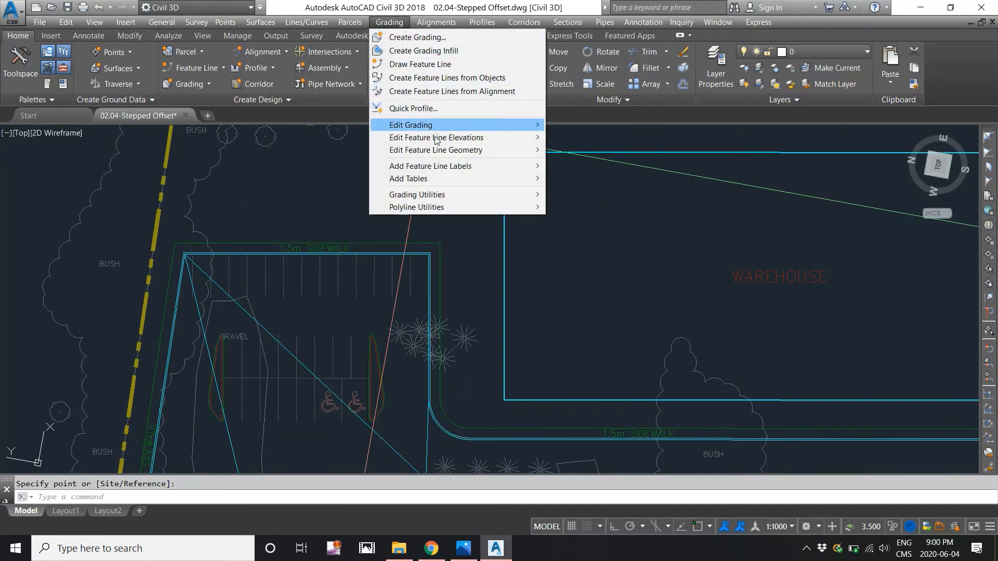
{"action": "mouse_move", "coordinate": [436, 151]}
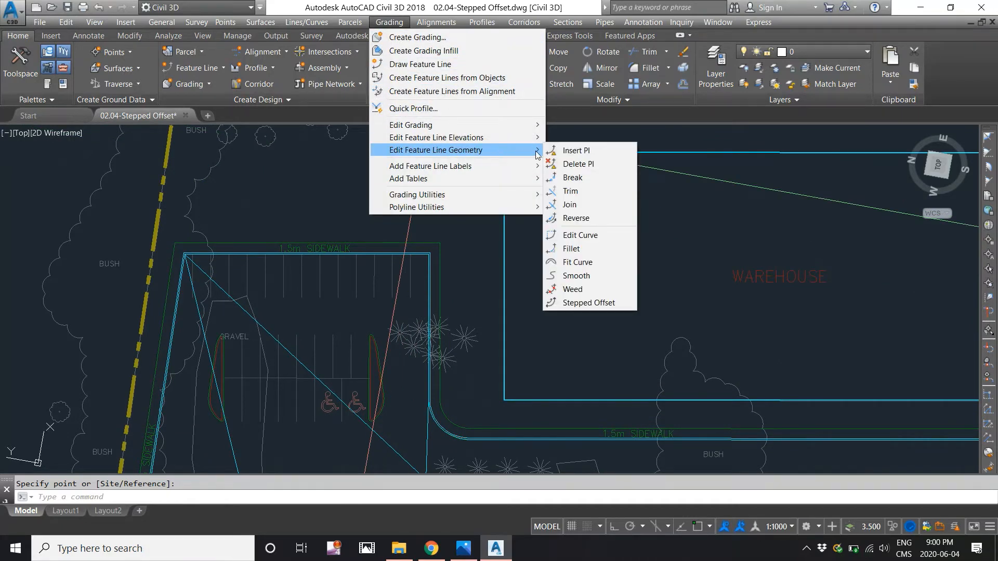
{"action": "left_click", "coordinate": [585, 303]}
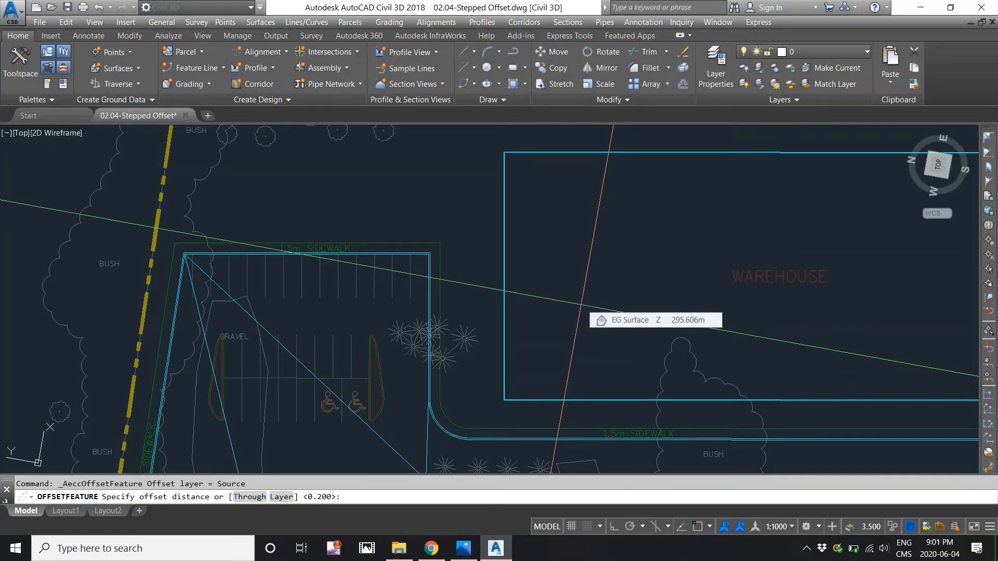
{"action": "type", "text": "1.5"}
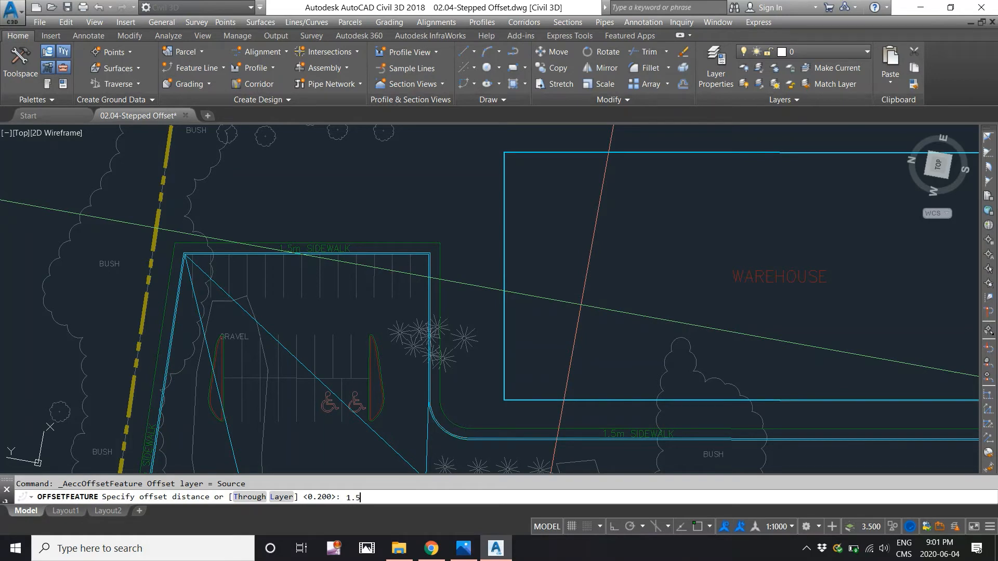
{"action": "key", "text": "Return"}
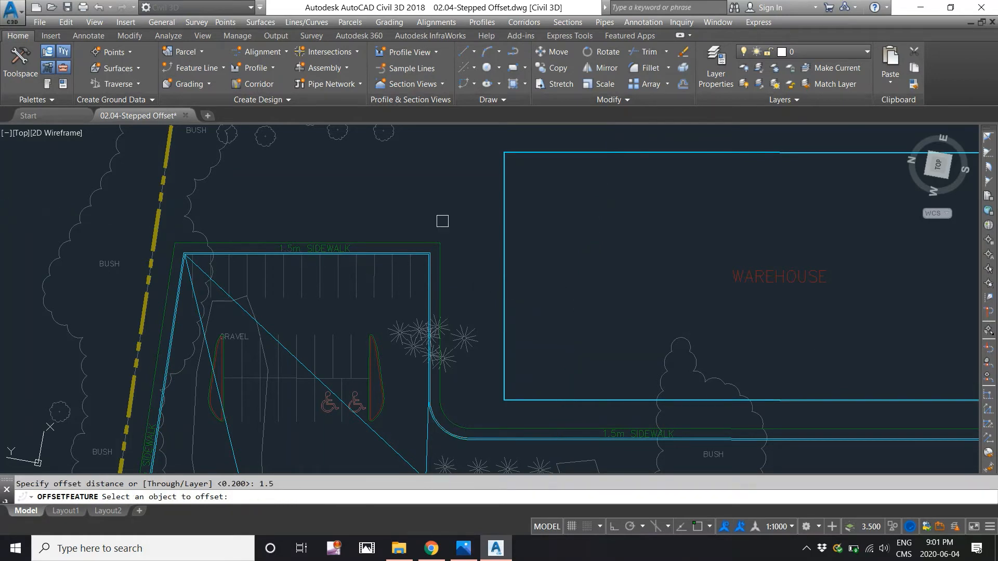
{"action": "scroll", "coordinate": [432, 215], "scroll_direction": "up", "scroll_amount": 4}
{"action": "middle_click_drag", "start_coordinate": [386, 304], "coordinate": [391, 268]}
{"action": "scroll", "coordinate": [364, 268], "scroll_direction": "up", "scroll_amount": 2}
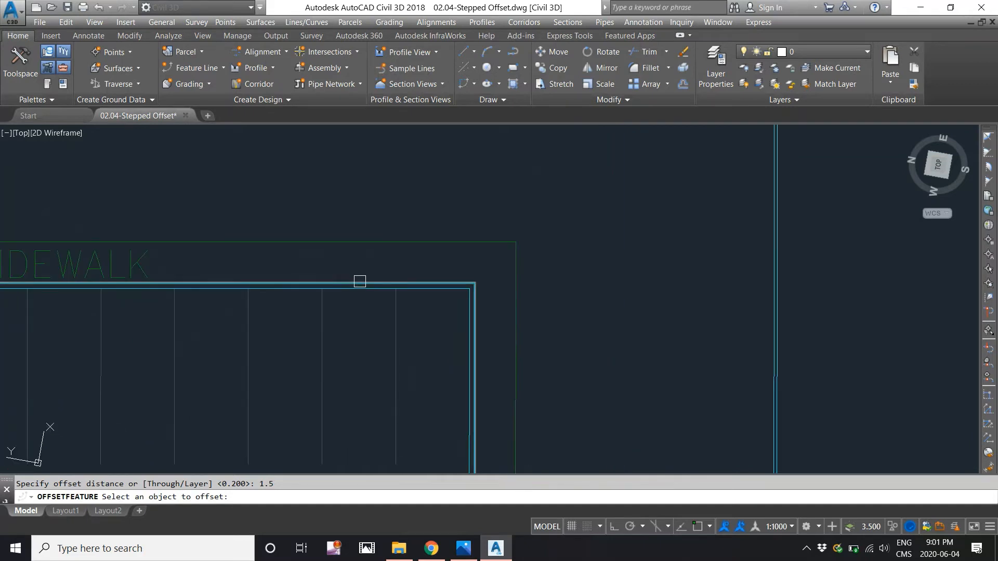
{"action": "left_click", "coordinate": [360, 282]}
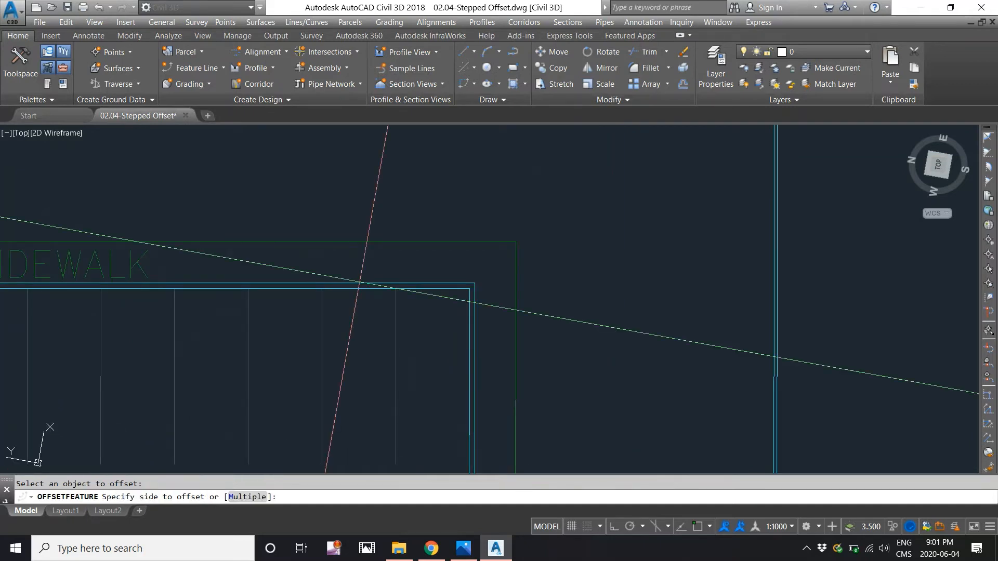
{"action": "scroll", "coordinate": [361, 284], "scroll_direction": "down", "scroll_amount": 4}
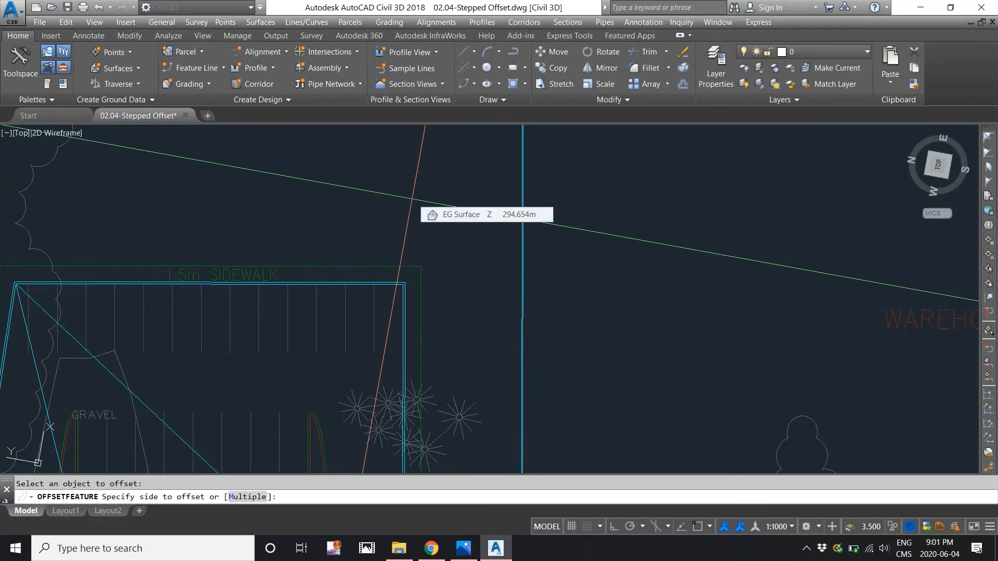
{"action": "scroll", "coordinate": [413, 220], "scroll_direction": "down", "scroll_amount": 2}
{"action": "middle_click_drag", "start_coordinate": [414, 216], "coordinate": [426, 301]}
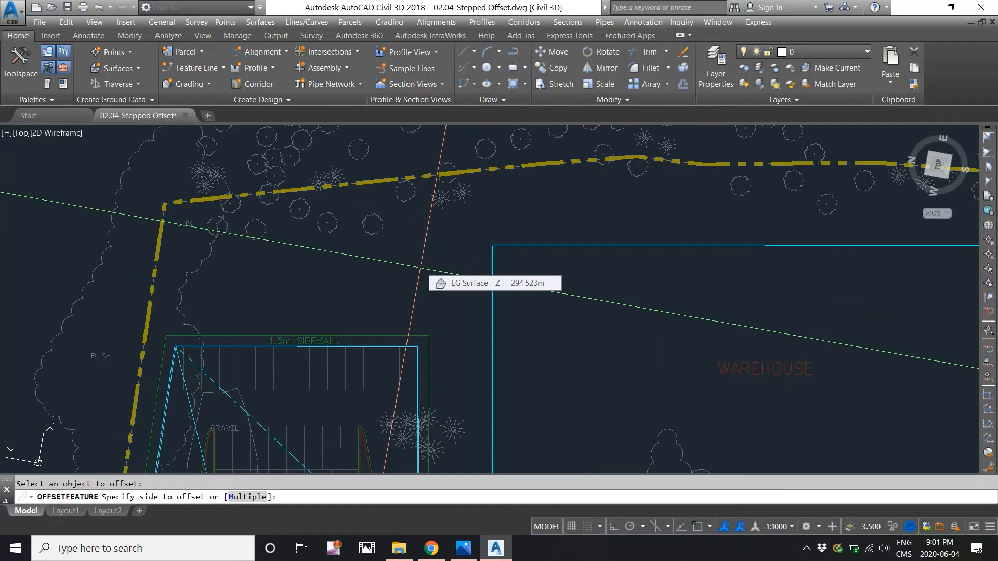
{"action": "left_click", "coordinate": [423, 271]}
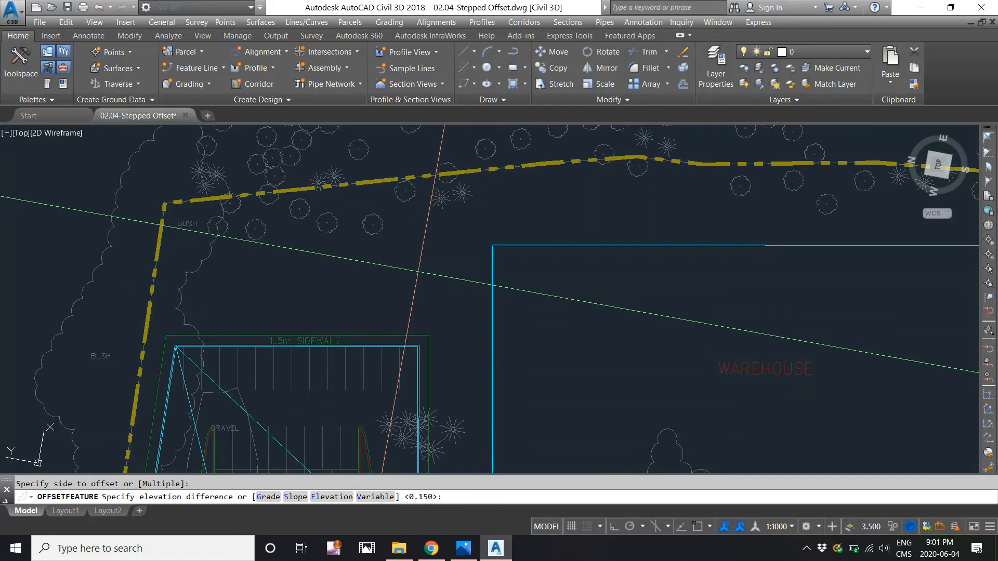
{"action": "type", "text": "G"}
{"action": "key", "text": "Return"}
{"action": "type", "text": "2"}
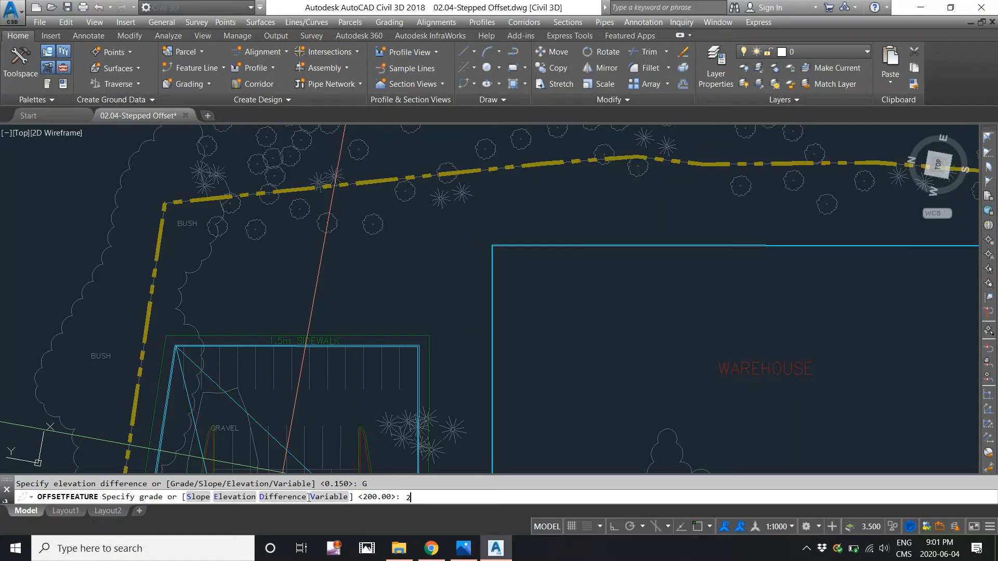
{"action": "key", "text": "Return"}
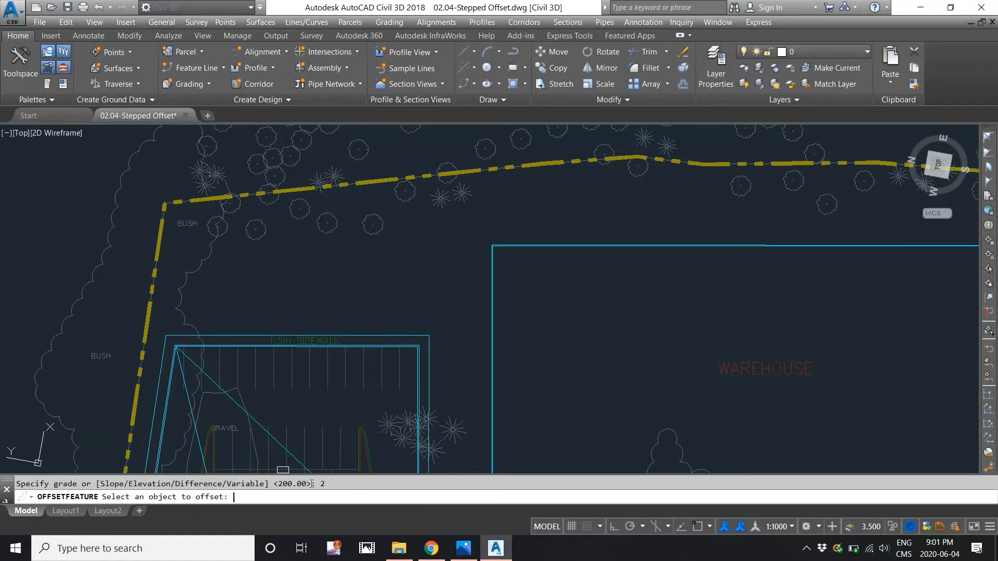
{"action": "key", "text": "Return"}
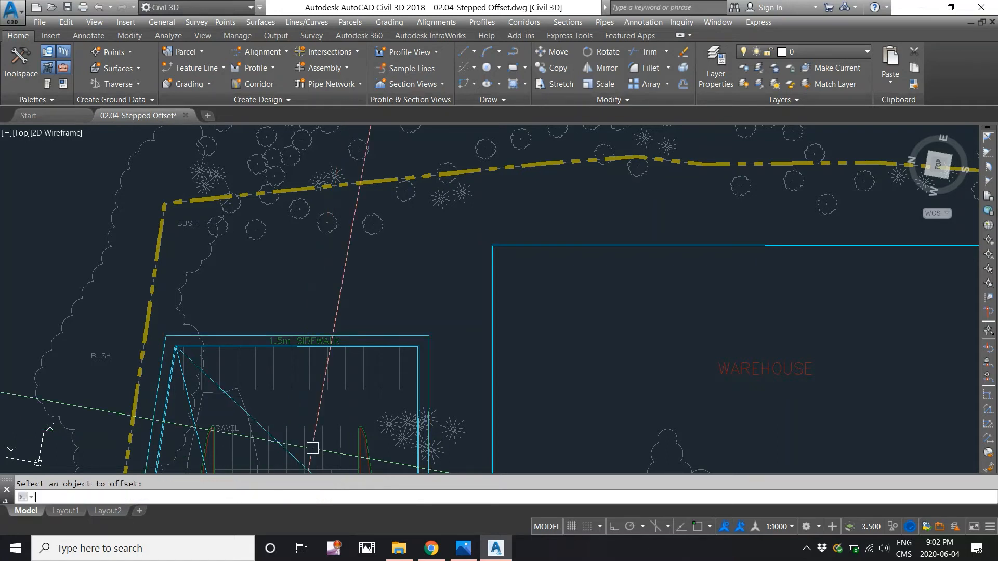
- Examine the sidewalk's outer edge feature line against the curb lines at the parking lot's corners
{"action": "scroll", "coordinate": [374, 213], "scroll_direction": "down", "scroll_amount": 3}
{"action": "scroll", "coordinate": [377, 279], "scroll_direction": "up", "scroll_amount": 3}
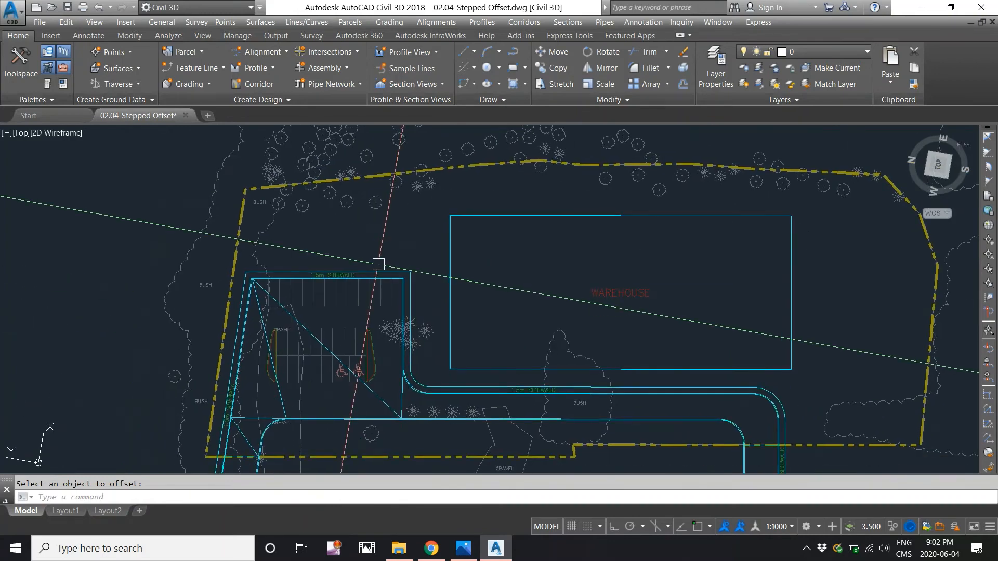
{"action": "left_click", "coordinate": [378, 278]}
{"action": "scroll", "coordinate": [364, 312], "scroll_direction": "up", "scroll_amount": 3}
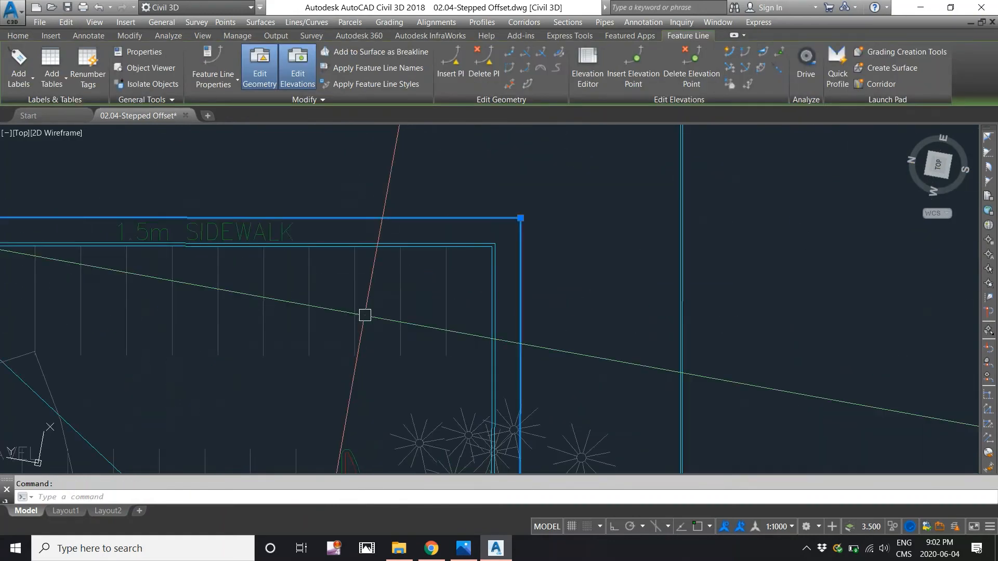
{"action": "middle_click_drag", "start_coordinate": [372, 236], "coordinate": [601, 285]}
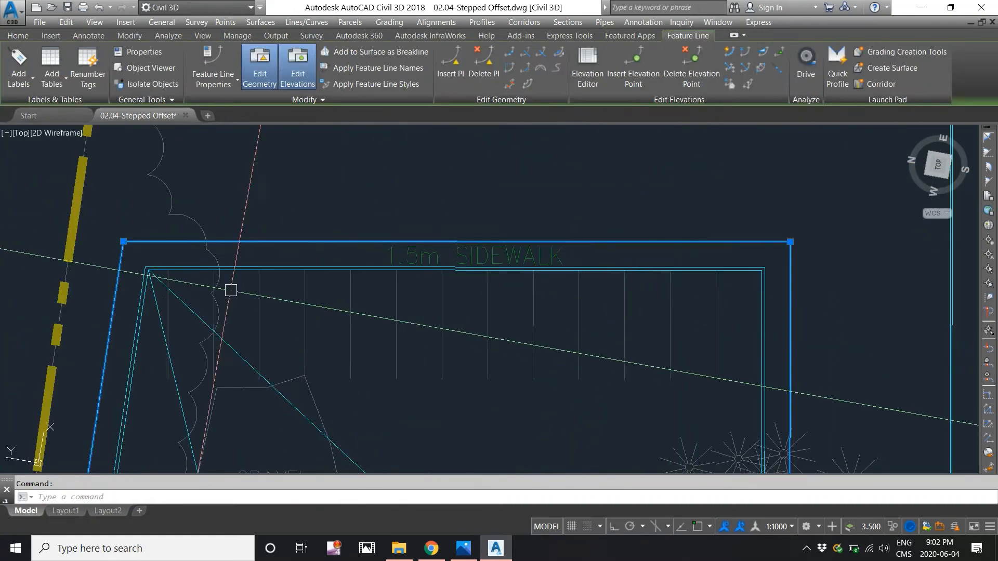
{"action": "scroll", "coordinate": [138, 265], "scroll_direction": "up", "scroll_amount": 4}
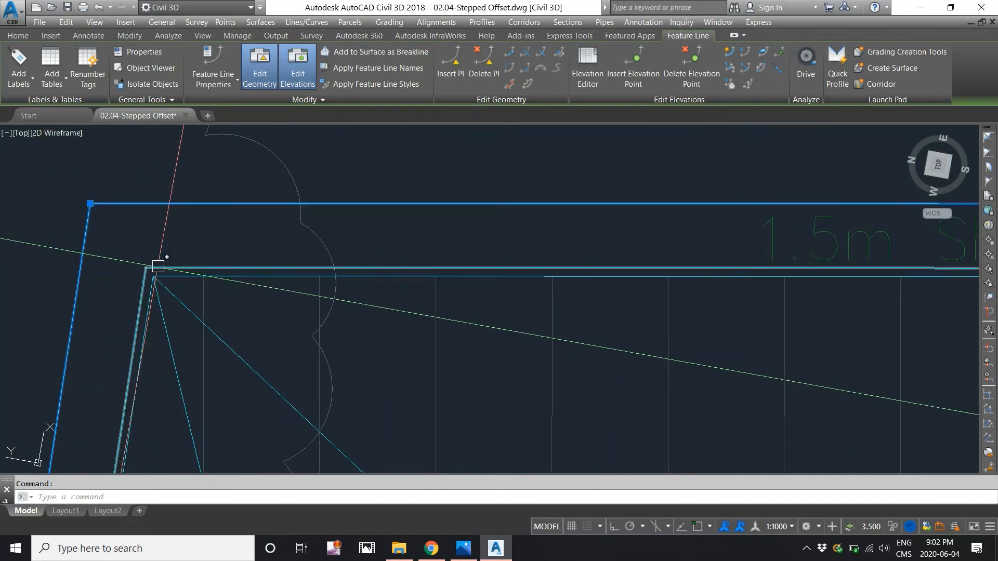
{"action": "key", "text": "Escape"}
{"action": "scroll", "coordinate": [156, 262], "scroll_direction": "down", "scroll_amount": 5}
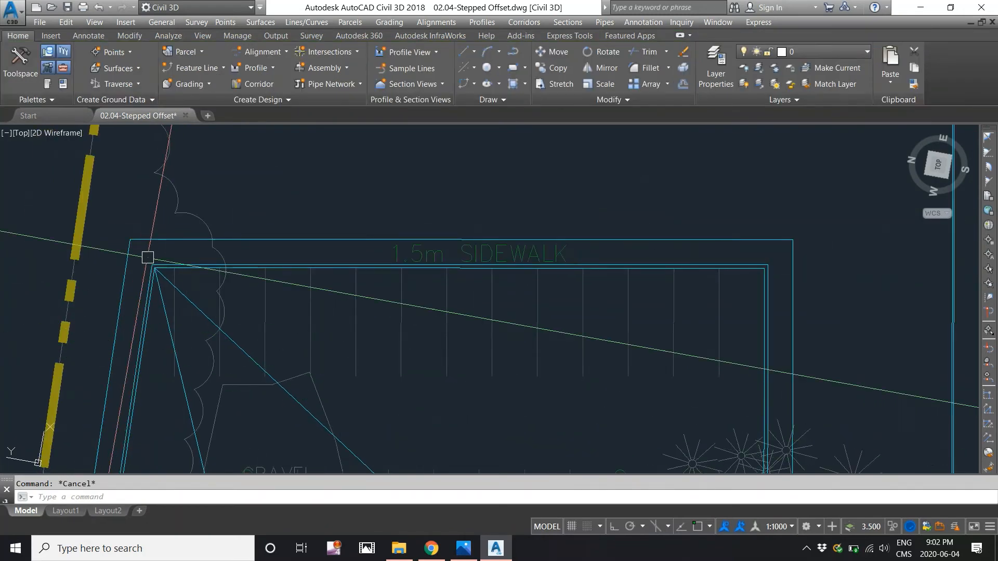
{"action": "scroll", "coordinate": [182, 226], "scroll_direction": "down", "scroll_amount": 2}
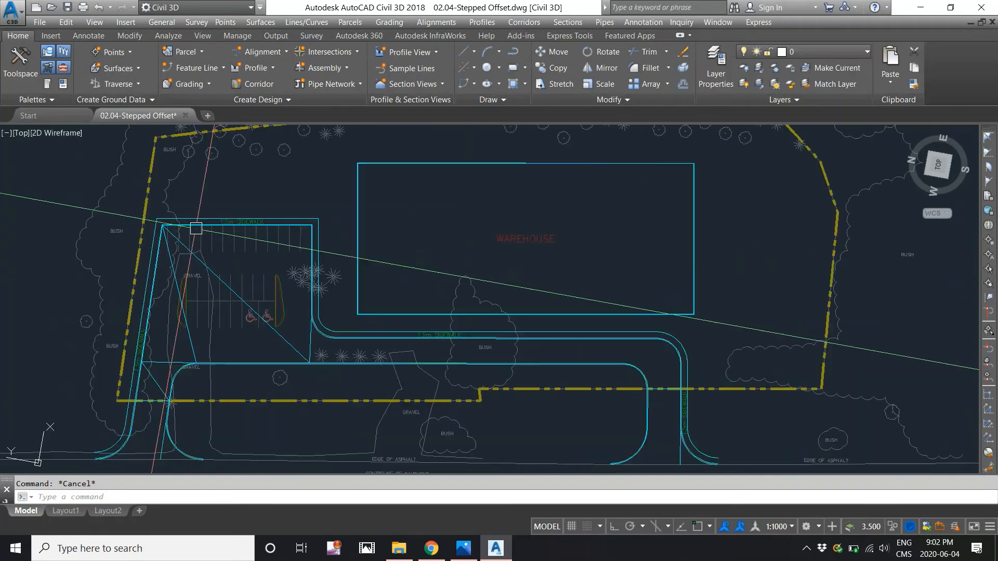
{"action": "middle_click_drag", "start_coordinate": [212, 266], "coordinate": [214, 256]}
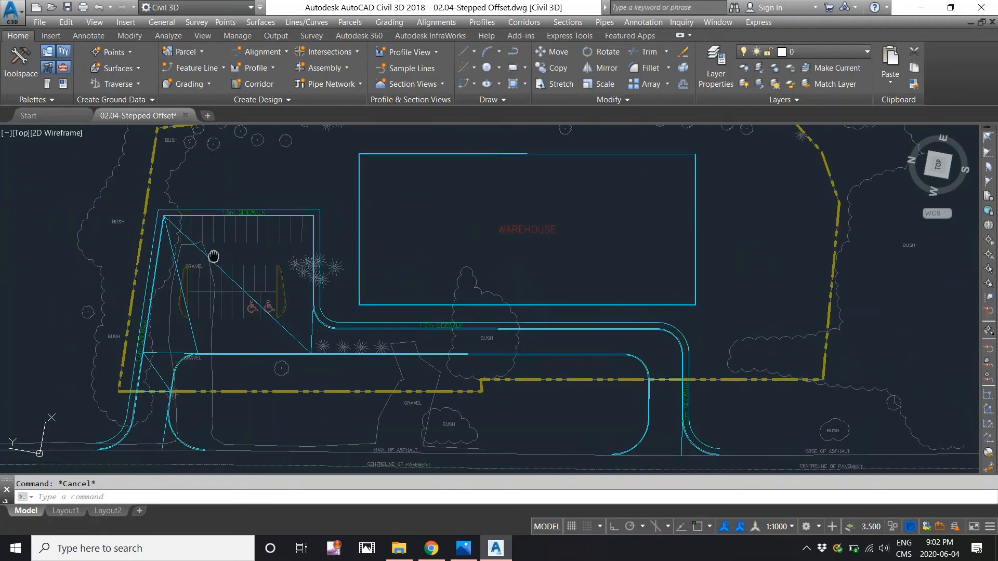
{"action": "scroll", "coordinate": [204, 226], "scroll_direction": "up", "scroll_amount": 2}
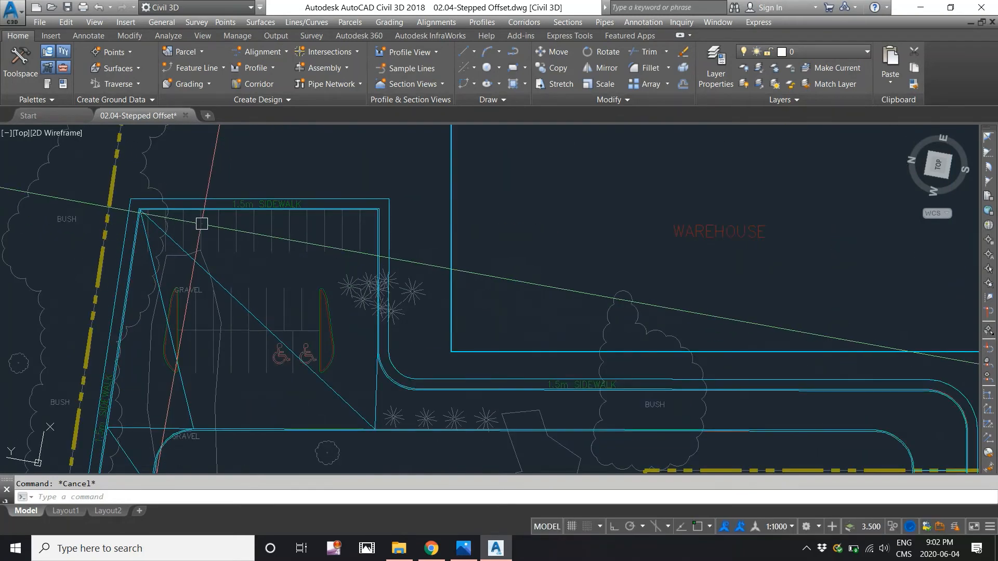
{"action": "scroll", "coordinate": [202, 223], "scroll_direction": "up", "scroll_amount": 1}
{"action": "scroll", "coordinate": [203, 218], "scroll_direction": "down", "scroll_amount": 4}
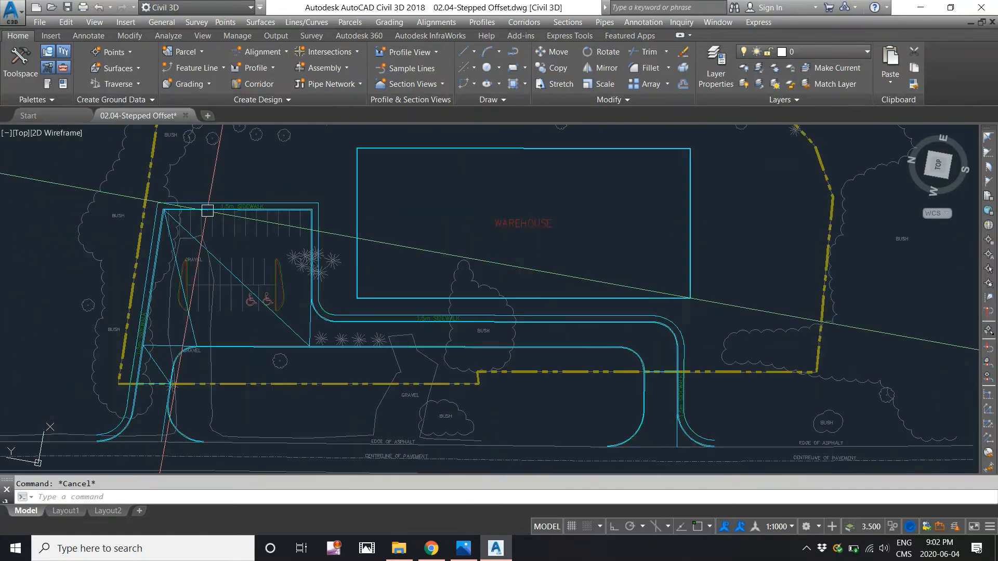
{"action": "scroll", "coordinate": [202, 219], "scroll_direction": "up", "scroll_amount": 5}
{"action": "scroll", "coordinate": [202, 210], "scroll_direction": "up", "scroll_amount": 2}
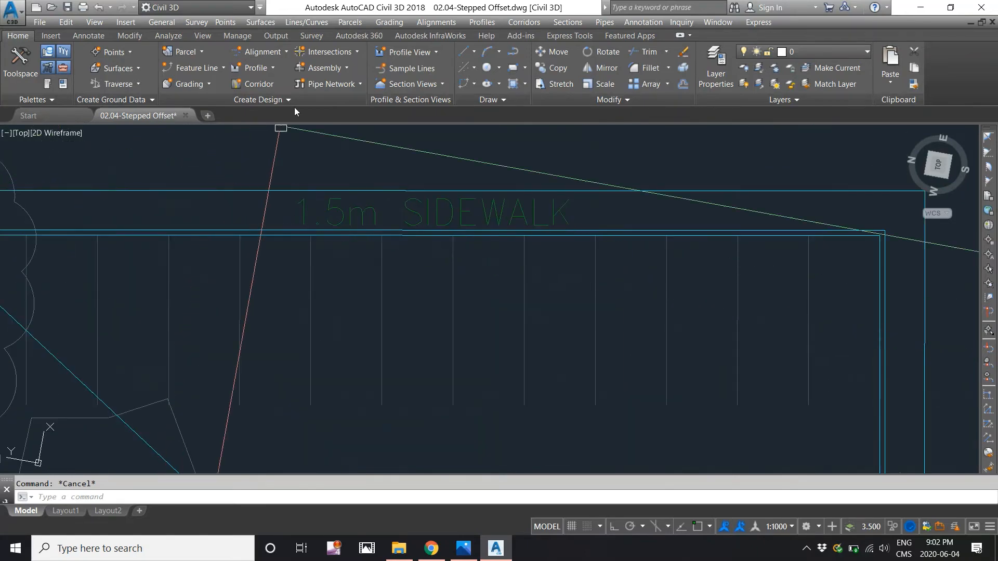
{"action": "left_click", "coordinate": [385, 24]}
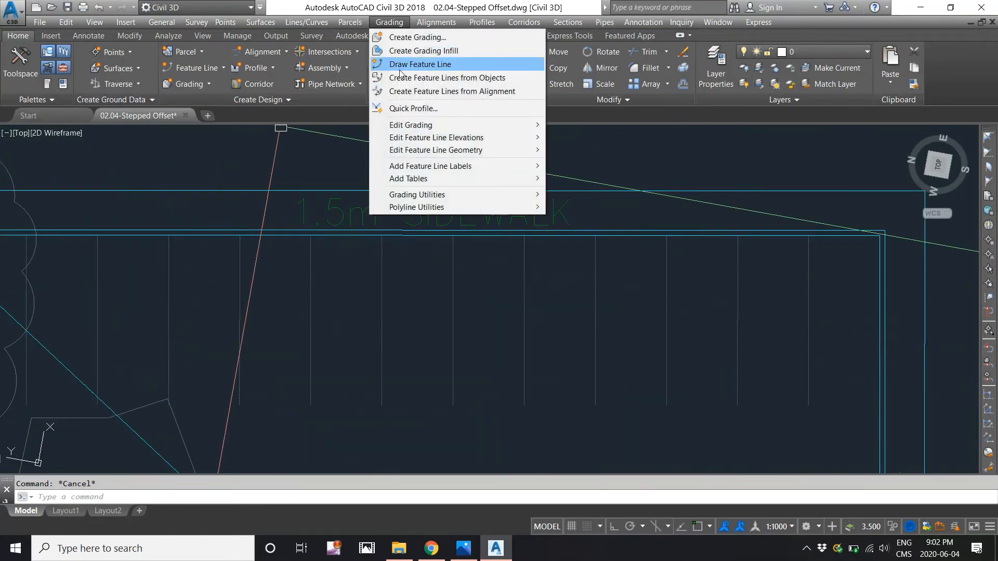
{"action": "mouse_move", "coordinate": [419, 150]}
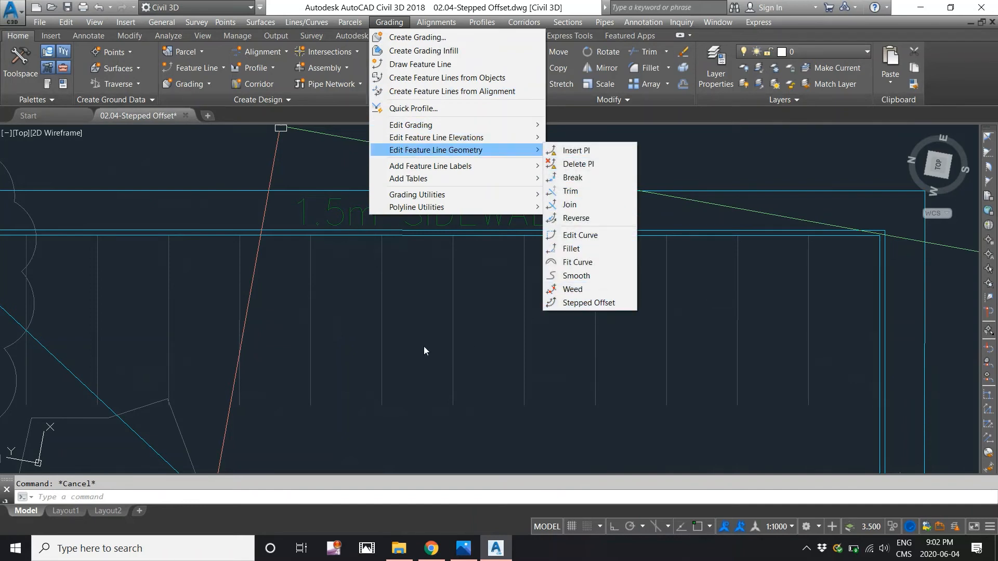
{"action": "key", "text": "Escape"}
{"action": "key", "text": "Escape"}
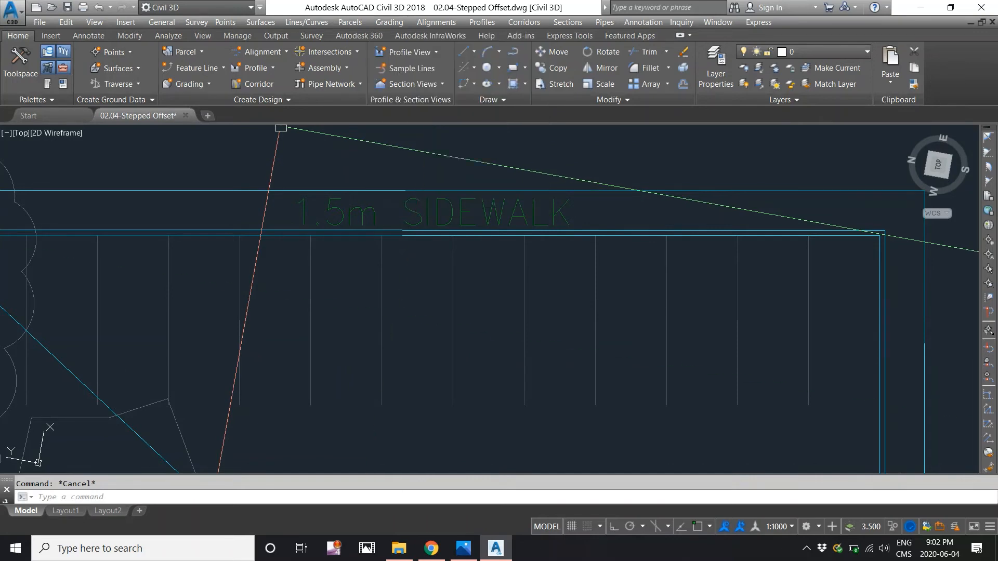
- Inspect the extent of the curb feature line and its spacing from the sidewalk's outer edge along the parking stalls
{"action": "scroll", "coordinate": [395, 312], "scroll_direction": "down", "scroll_amount": 4}
{"action": "scroll", "coordinate": [379, 262], "scroll_direction": "up", "scroll_amount": 4}
{"action": "middle_click_drag", "start_coordinate": [410, 269], "coordinate": [419, 258]}
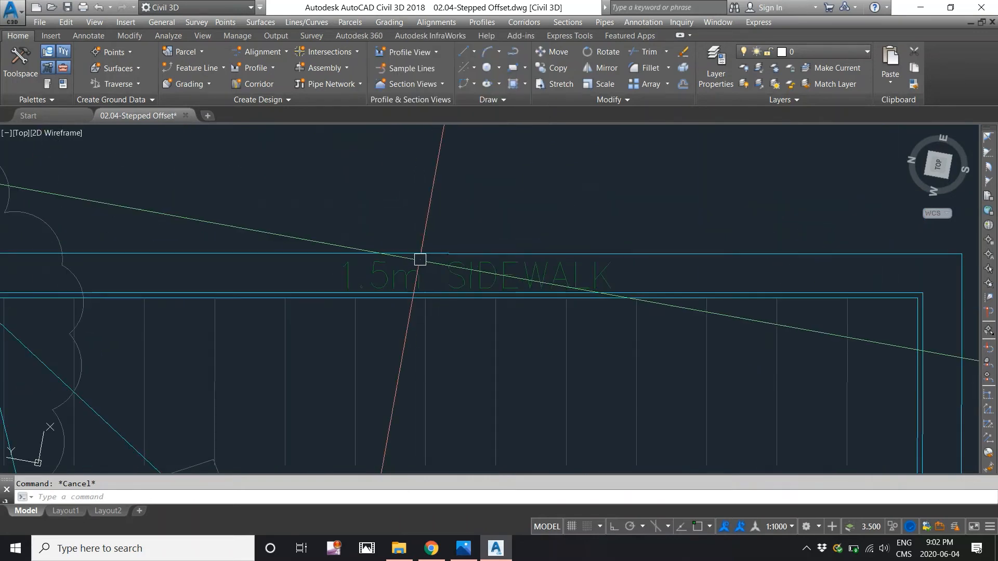
{"action": "middle_click_drag", "start_coordinate": [278, 266], "coordinate": [343, 186]}
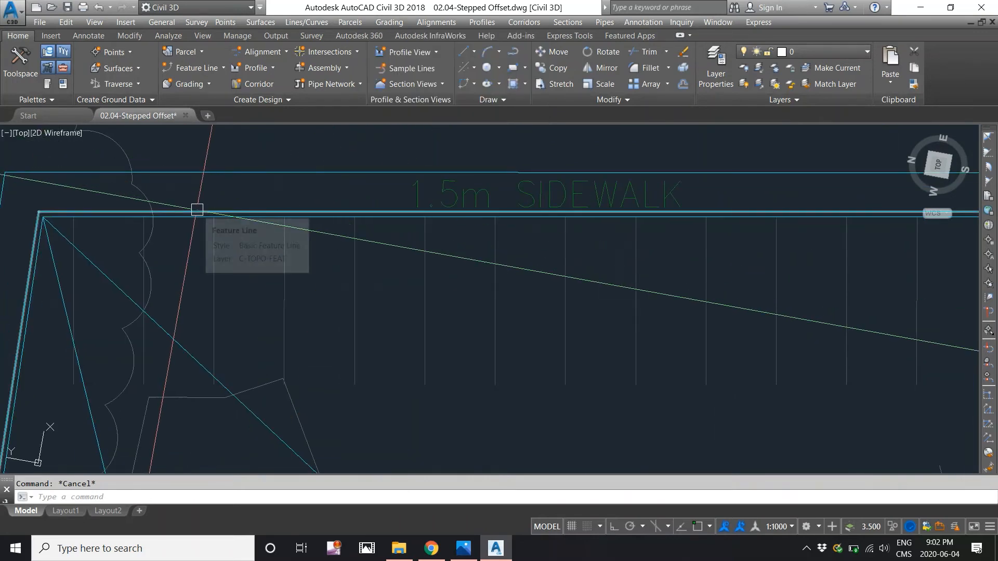
{"action": "left_click", "coordinate": [197, 214]}
{"action": "scroll", "coordinate": [197, 214], "scroll_direction": "down", "scroll_amount": 3}
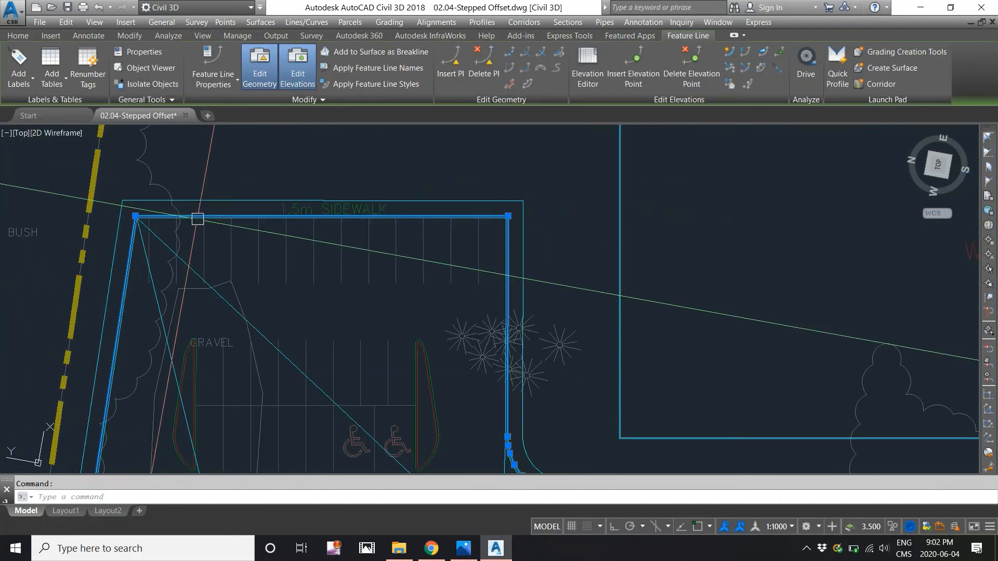
{"action": "key", "text": "Escape"}
{"action": "scroll", "coordinate": [198, 224], "scroll_direction": "up", "scroll_amount": 2}
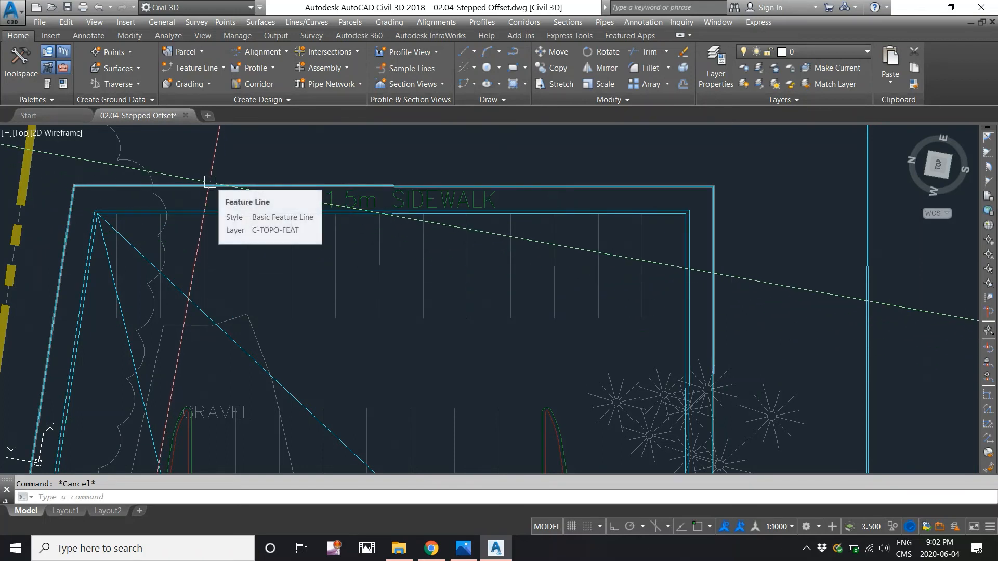
{"action": "scroll", "coordinate": [210, 181], "scroll_direction": "up", "scroll_amount": 3}
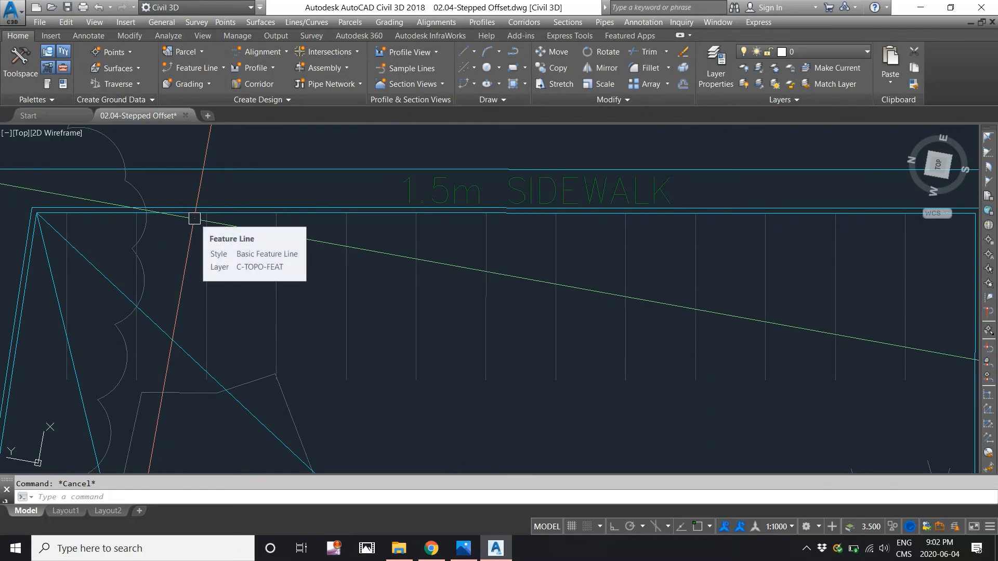
{"action": "scroll", "coordinate": [194, 218], "scroll_direction": "down", "scroll_amount": 5}
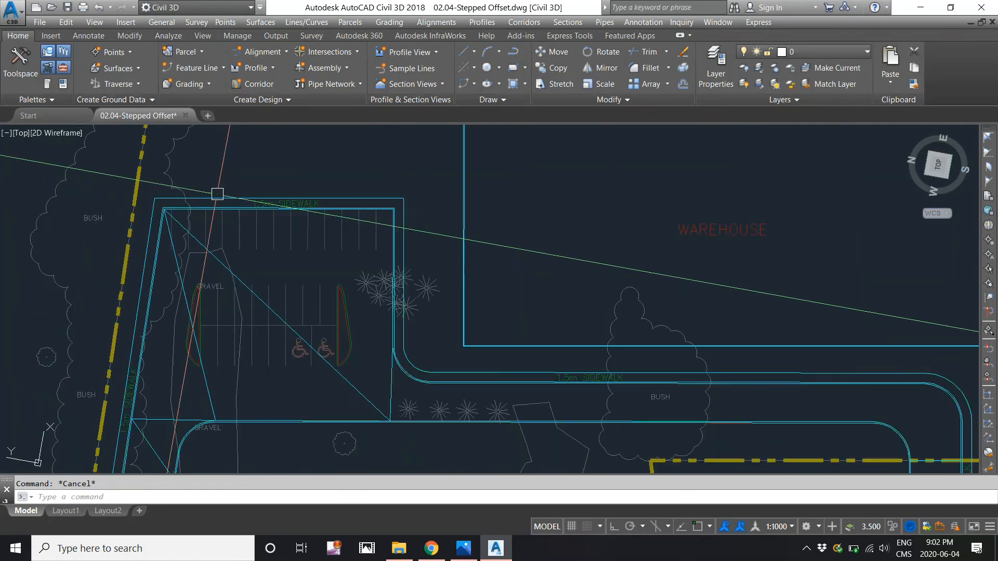
- Examine the curb feature line along the driveway's road-side edge, including both curved ends at the asphalt
{"action": "scroll", "coordinate": [343, 369], "scroll_direction": "down", "scroll_amount": 3}
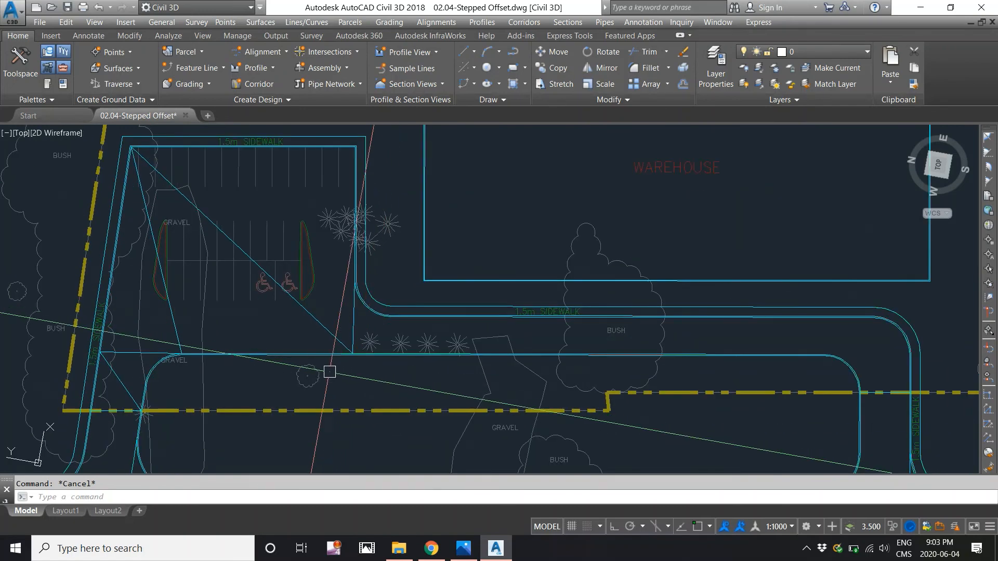
{"action": "scroll", "coordinate": [323, 368], "scroll_direction": "up", "scroll_amount": 8}
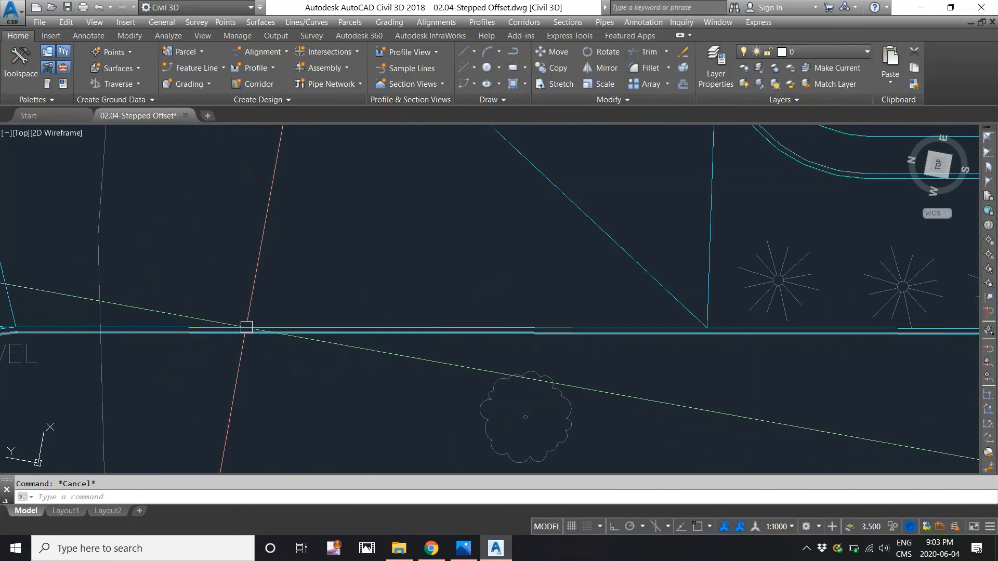
{"action": "scroll", "coordinate": [246, 327], "scroll_direction": "down", "scroll_amount": 5}
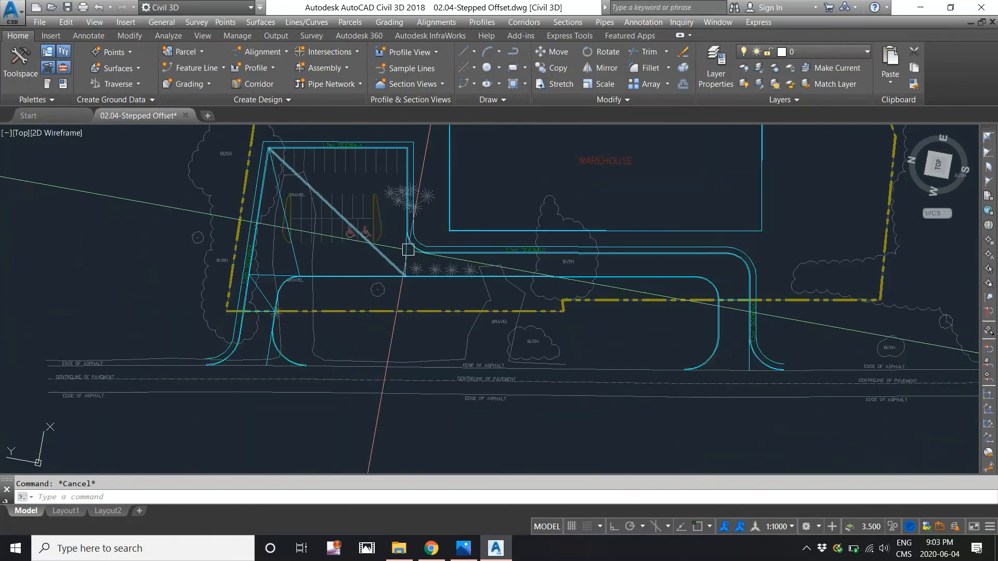
{"action": "scroll", "coordinate": [367, 255], "scroll_direction": "up", "scroll_amount": 8}
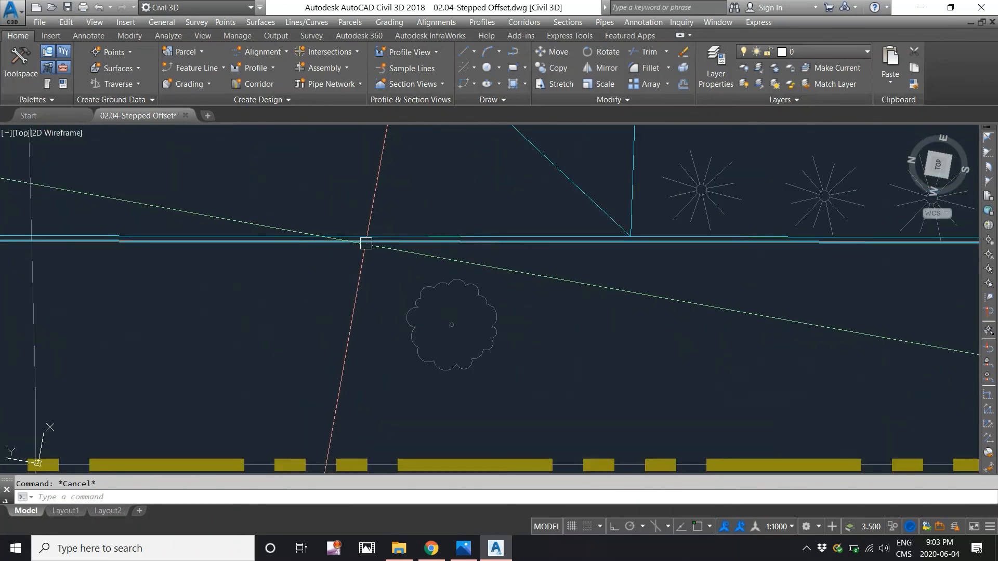
{"action": "left_click", "coordinate": [359, 241]}
{"action": "scroll", "coordinate": [355, 280], "scroll_direction": "down", "scroll_amount": 4}
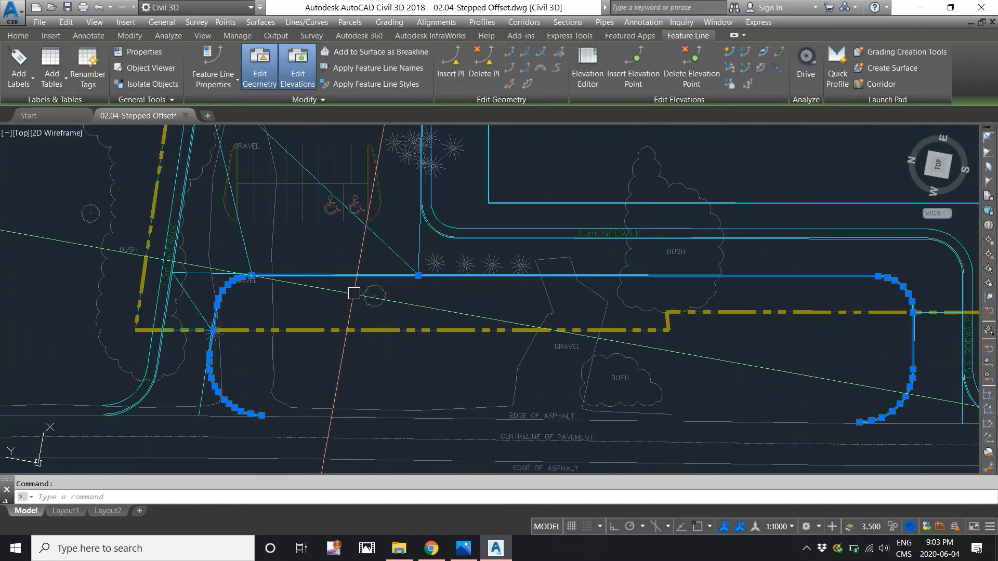
{"action": "key", "text": "Escape"}
{"action": "scroll", "coordinate": [348, 297], "scroll_direction": "down", "scroll_amount": 5}
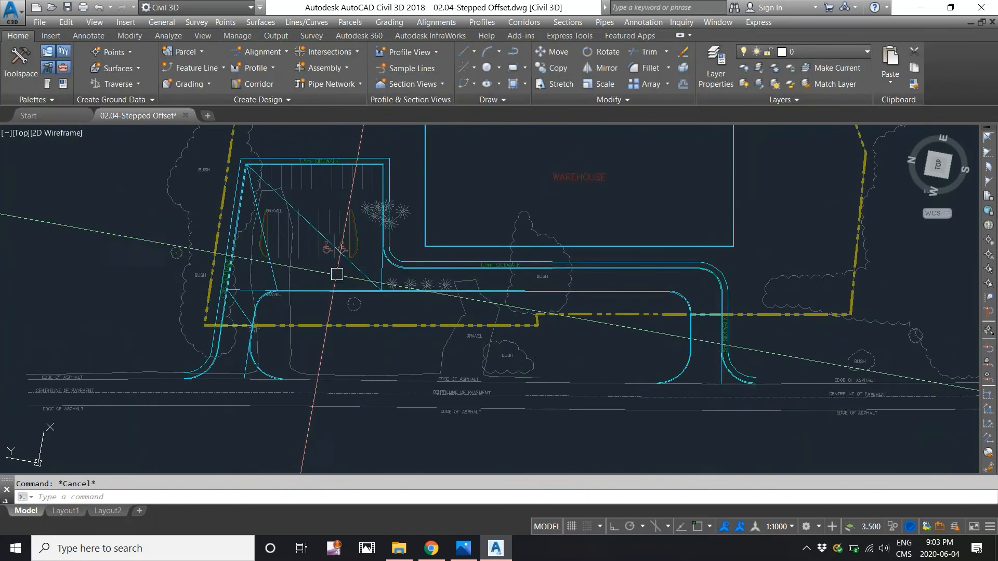